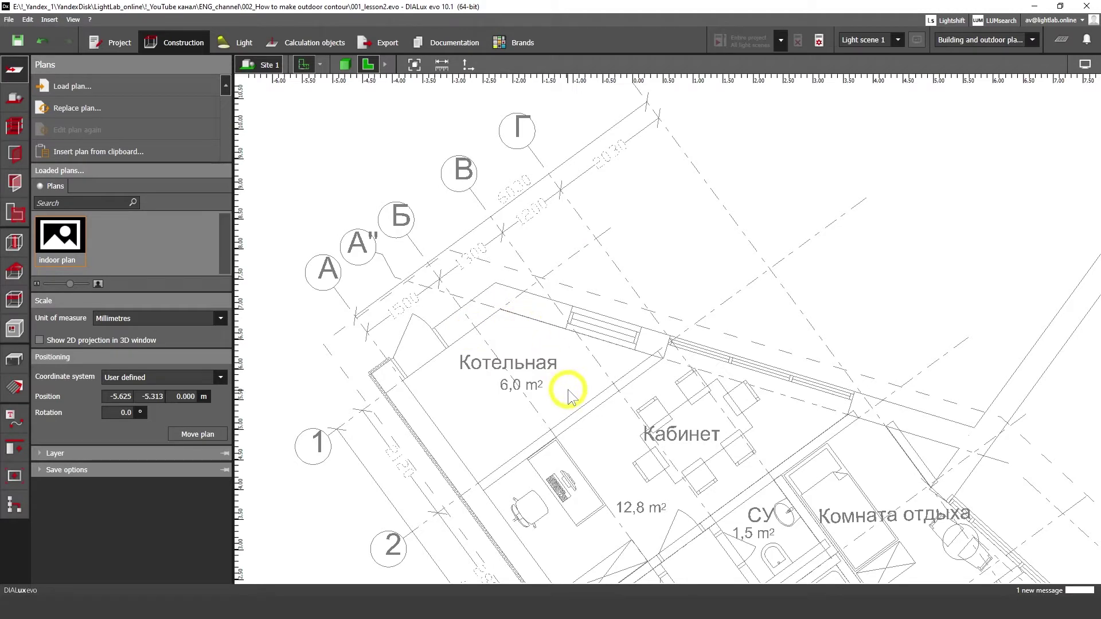
Look over the outer walls of the loaded indoor plan around Котельная, Кабинет and Комната отдыха
middle_drag(568, 396, 579, 376)
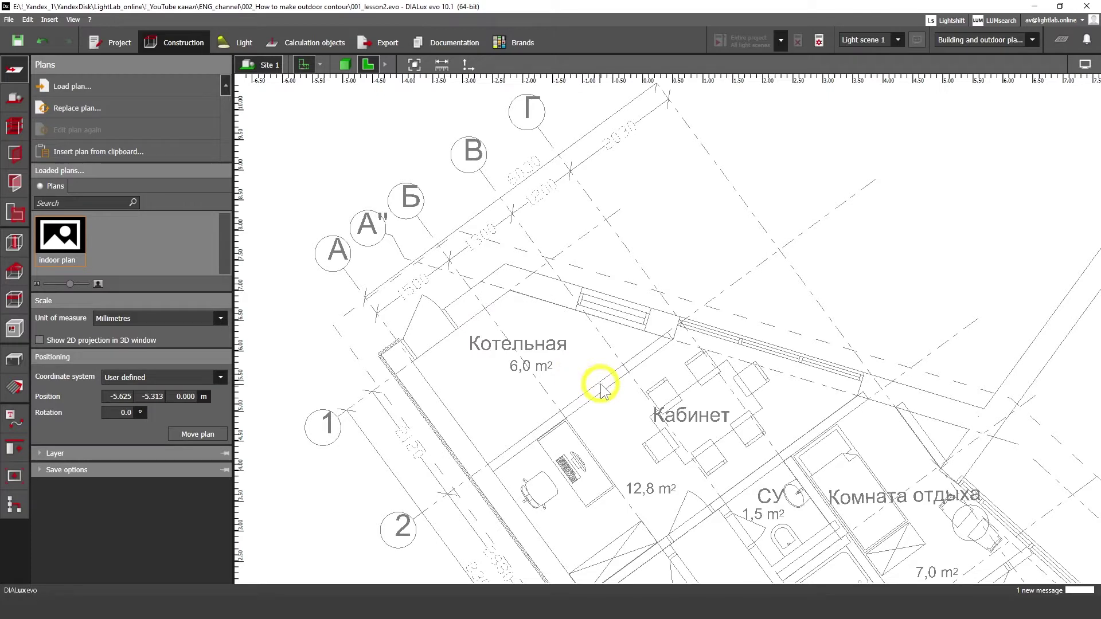
middle_drag(607, 408, 595, 346)
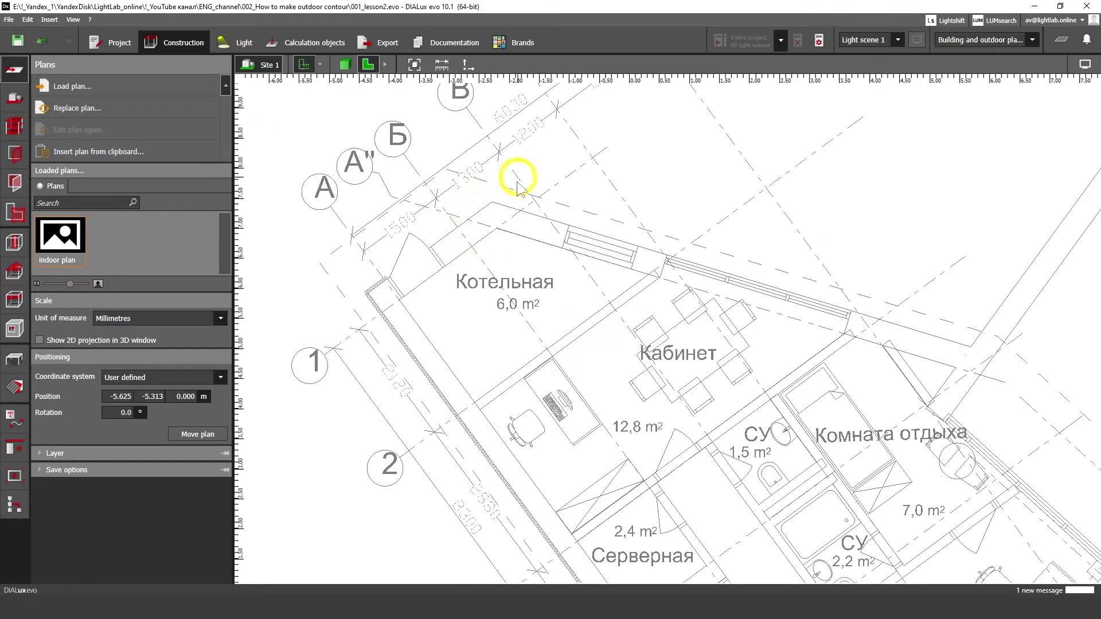
middle_drag(915, 298, 796, 334)
middle_drag(492, 389, 684, 382)
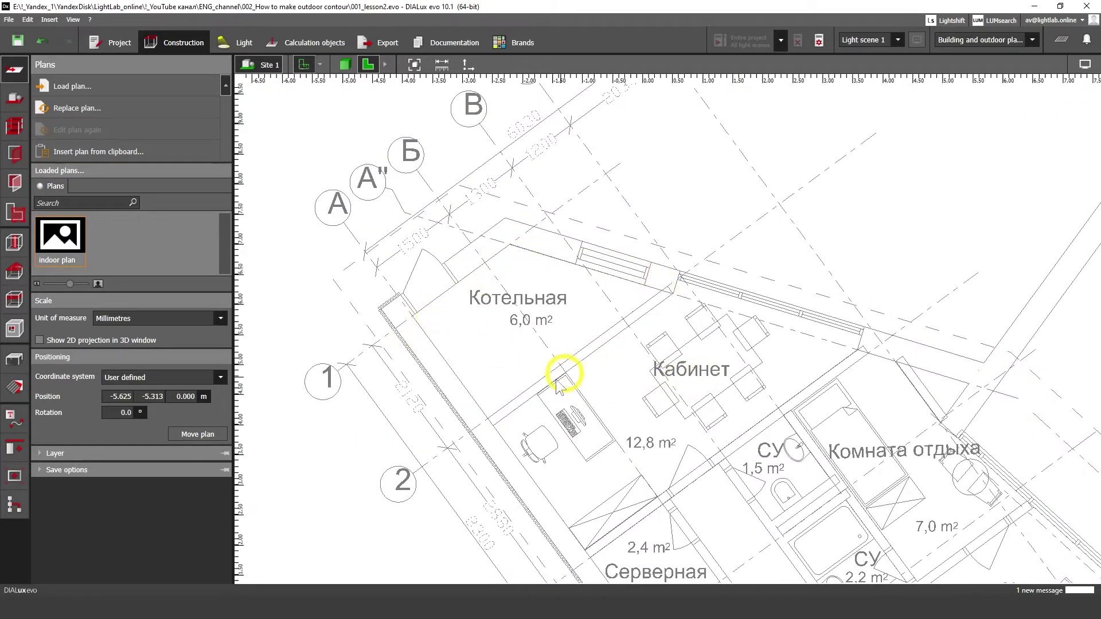
middle_drag(638, 331, 605, 369)
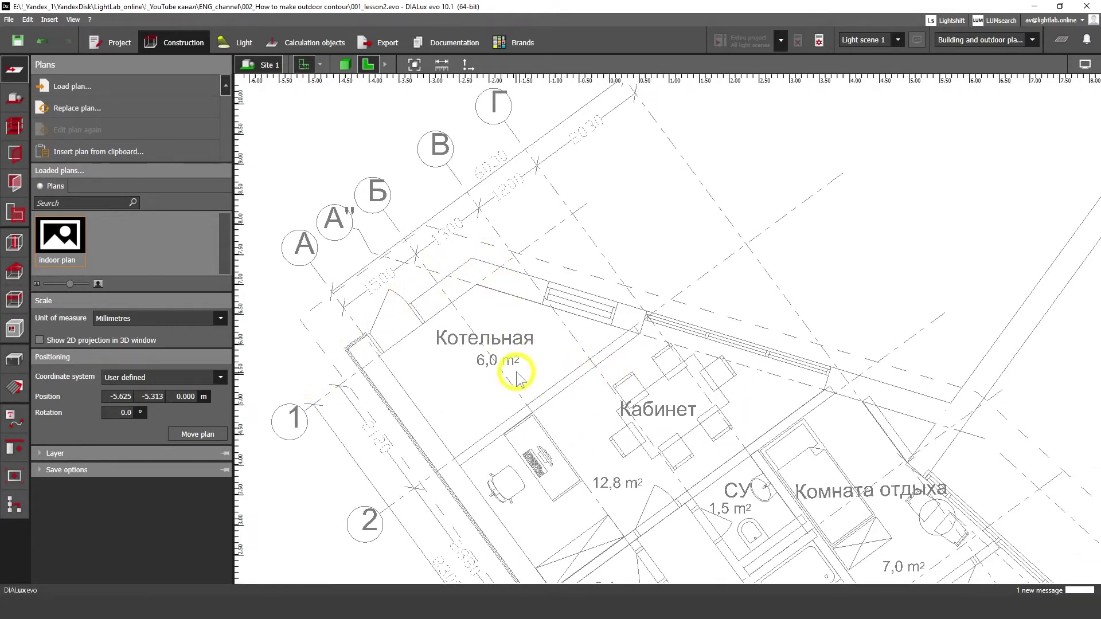
middle_drag(561, 436, 636, 367)
middle_drag(723, 301, 681, 321)
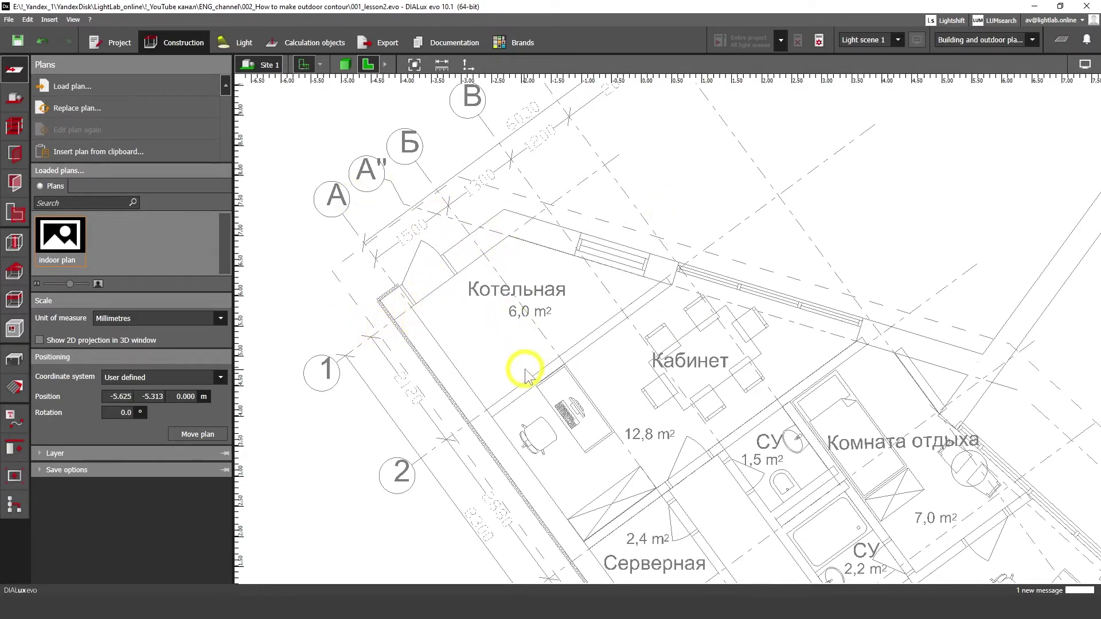
mouse_move(525, 381)
middle_down()
mouse_move(508, 363)
mouse_move(551, 369)
mouse_move(525, 376)
mouse_move(585, 301)
mouse_move(441, 304)
mouse_move(504, 301)
mouse_move(545, 361)
mouse_move(498, 268)
mouse_move(513, 356)
mouse_move(540, 378)
middle_up()
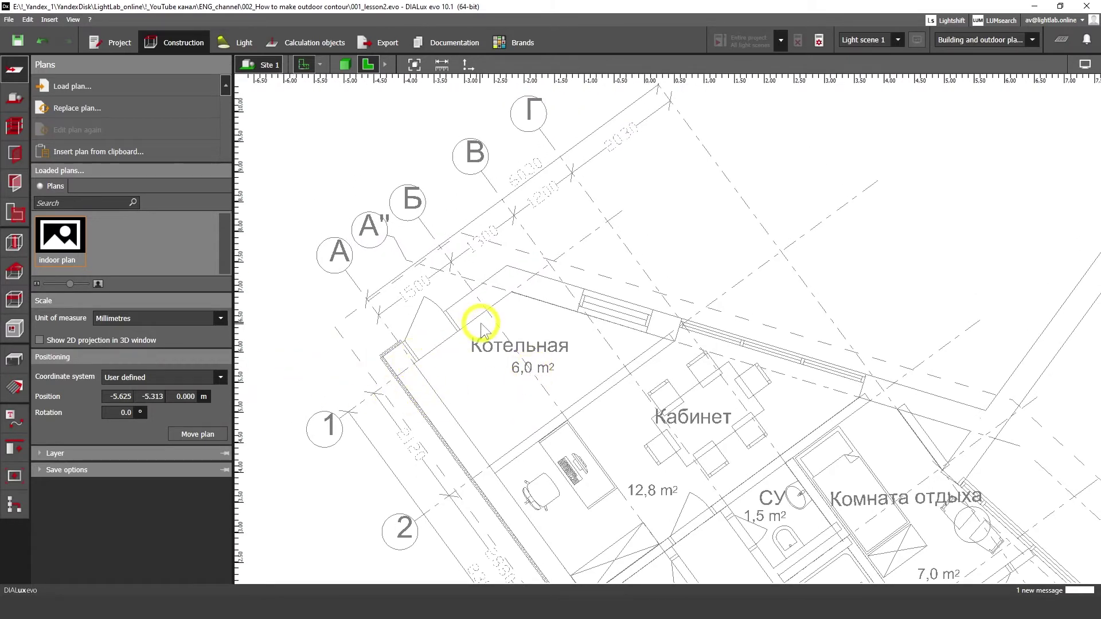
middle_drag(482, 325, 507, 346)
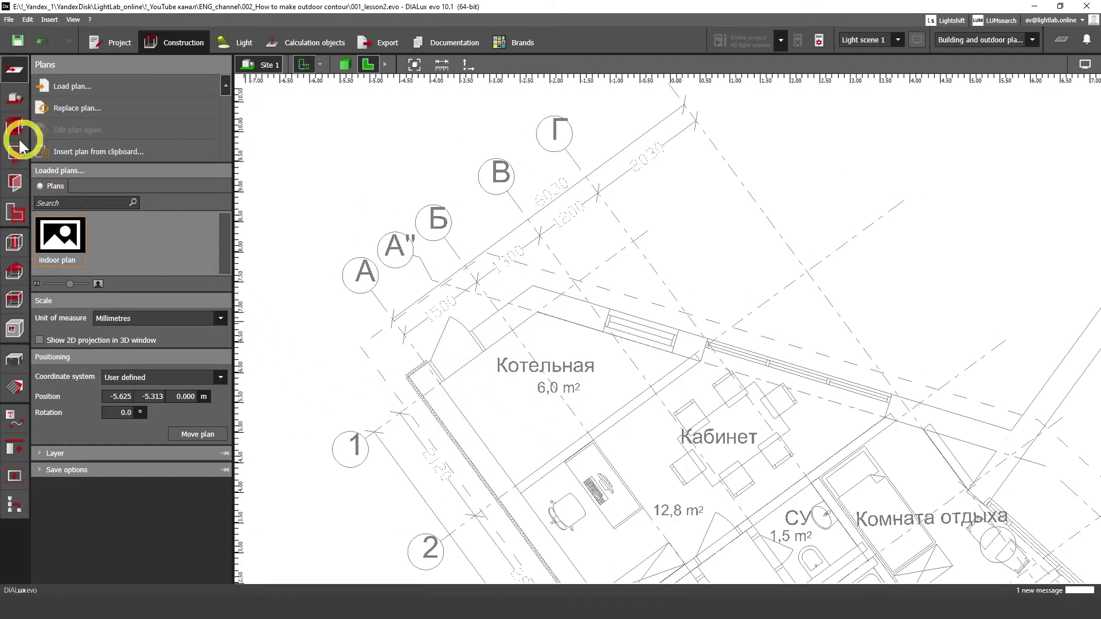
Start drawing a new building, placing the first contour point on the outer wall corner above Котельная at about X -2.288 m, Y 7.436 m
click(15, 101)
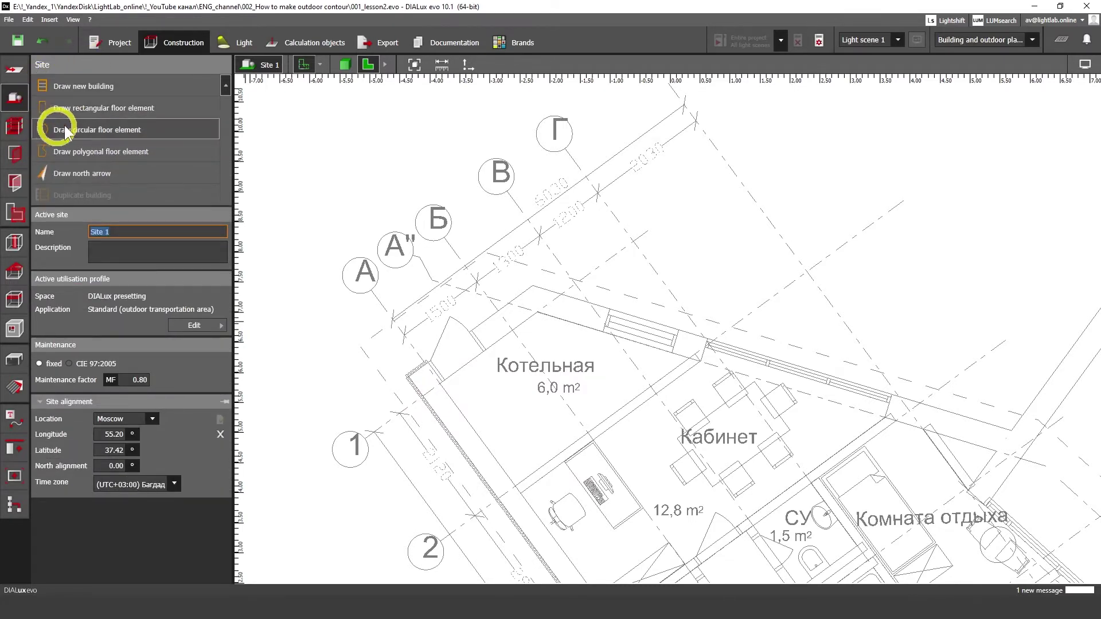
click(83, 88)
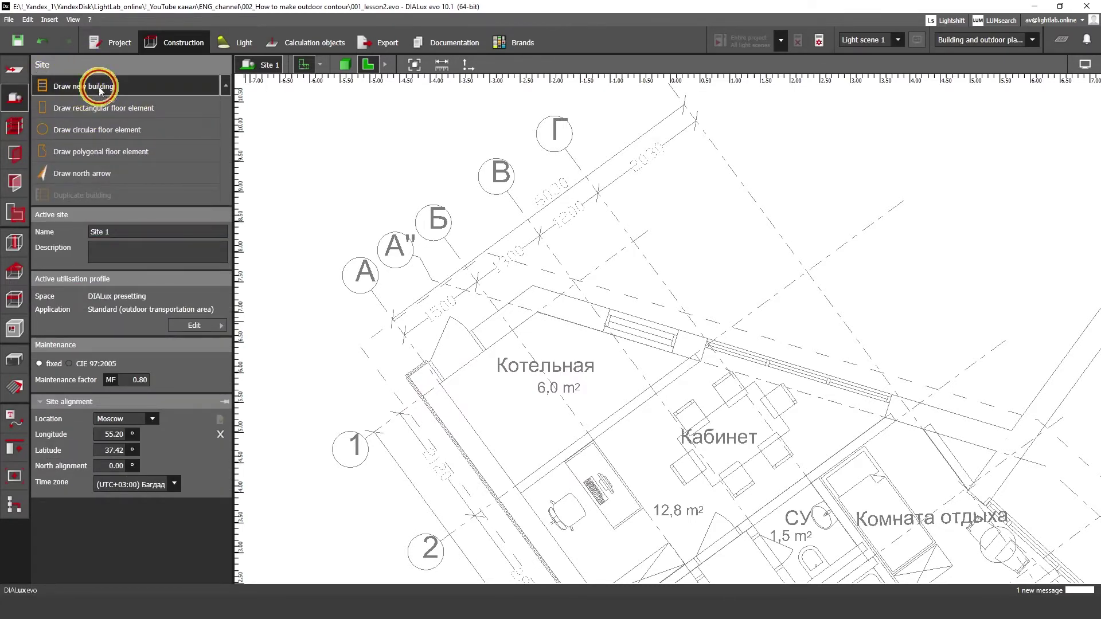
scroll(419, 360, up, 2)
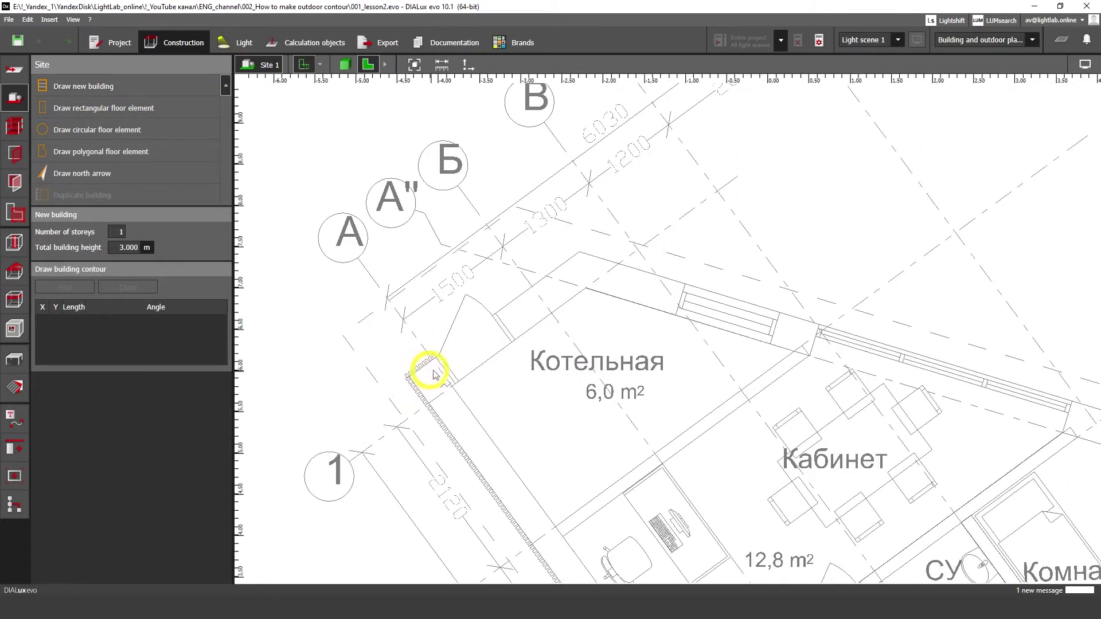
scroll(459, 376, down, 2)
scroll(508, 336, up, 5)
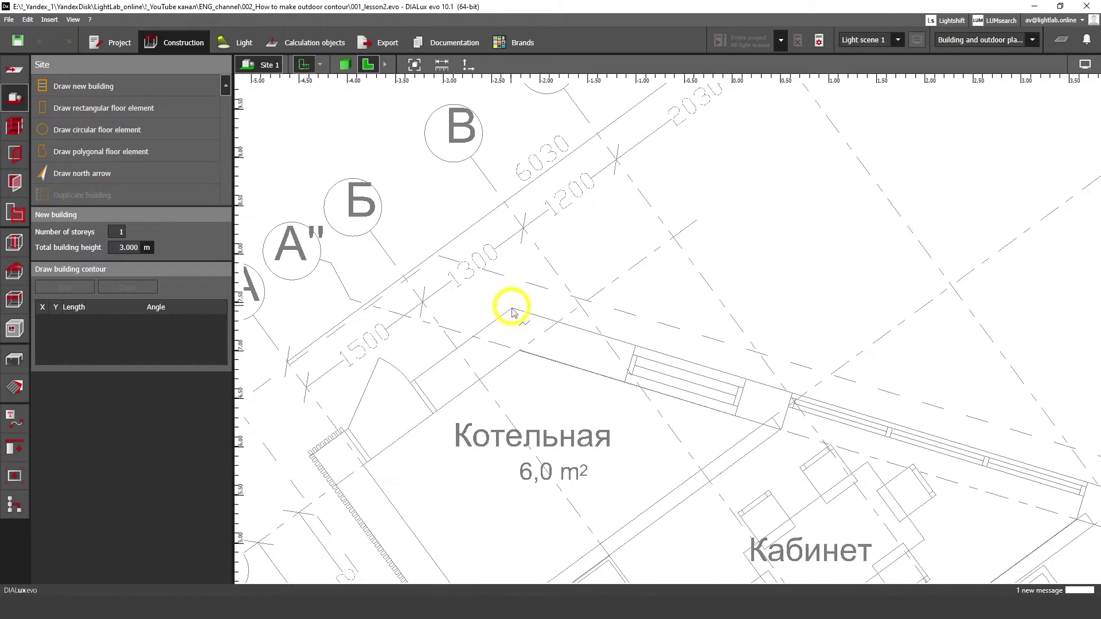
scroll(513, 314, up, 1)
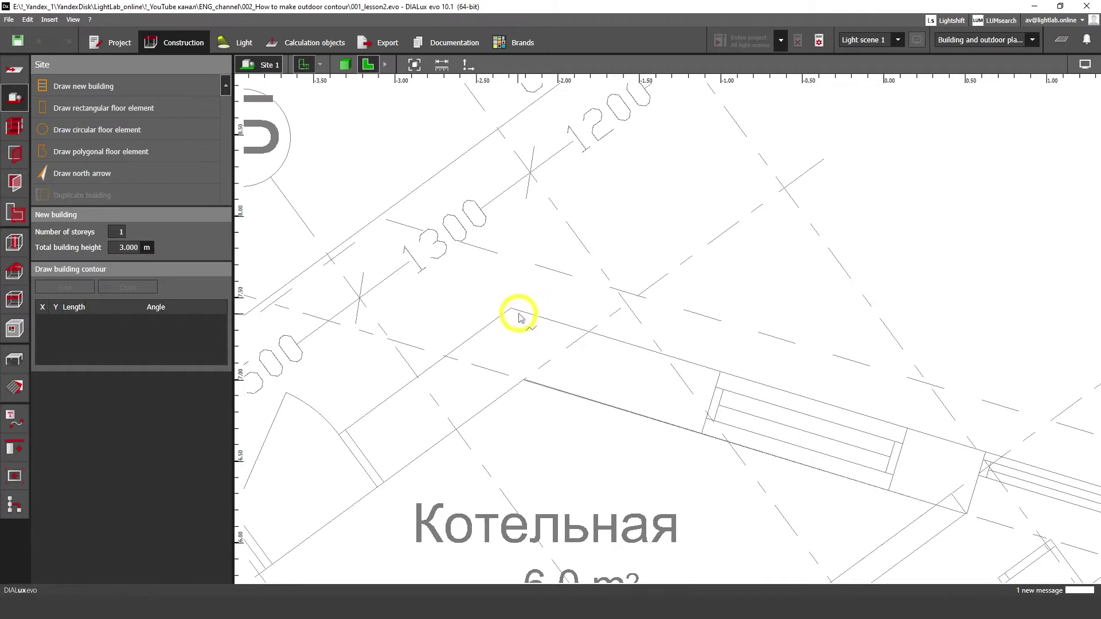
middle_drag(518, 317, 477, 325)
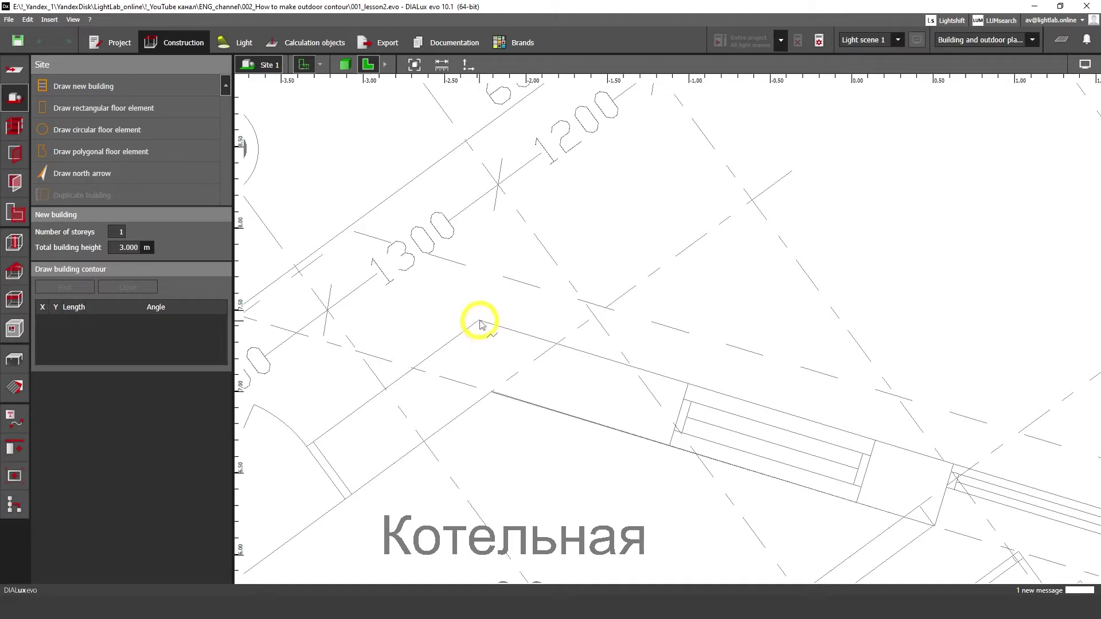
click(480, 324)
Trace the contour about 8.33 m along the outer wall, 5.41 m out along the projecting wall and 0.40 m across its end
scroll(609, 388, down, 4)
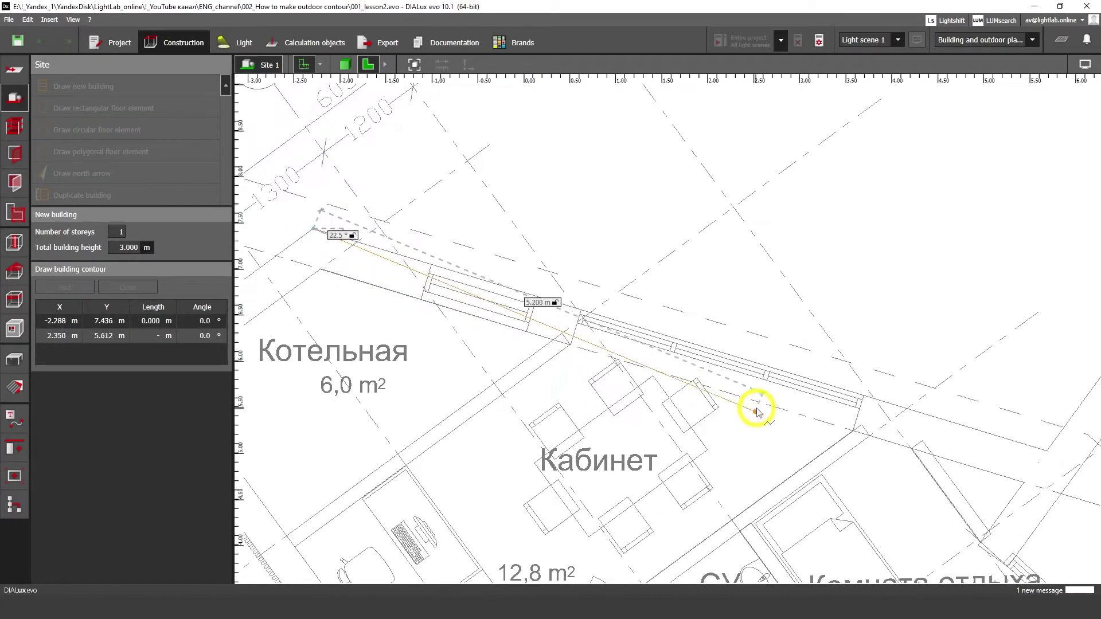
middle_drag(837, 409, 633, 408)
scroll(688, 386, down, 2)
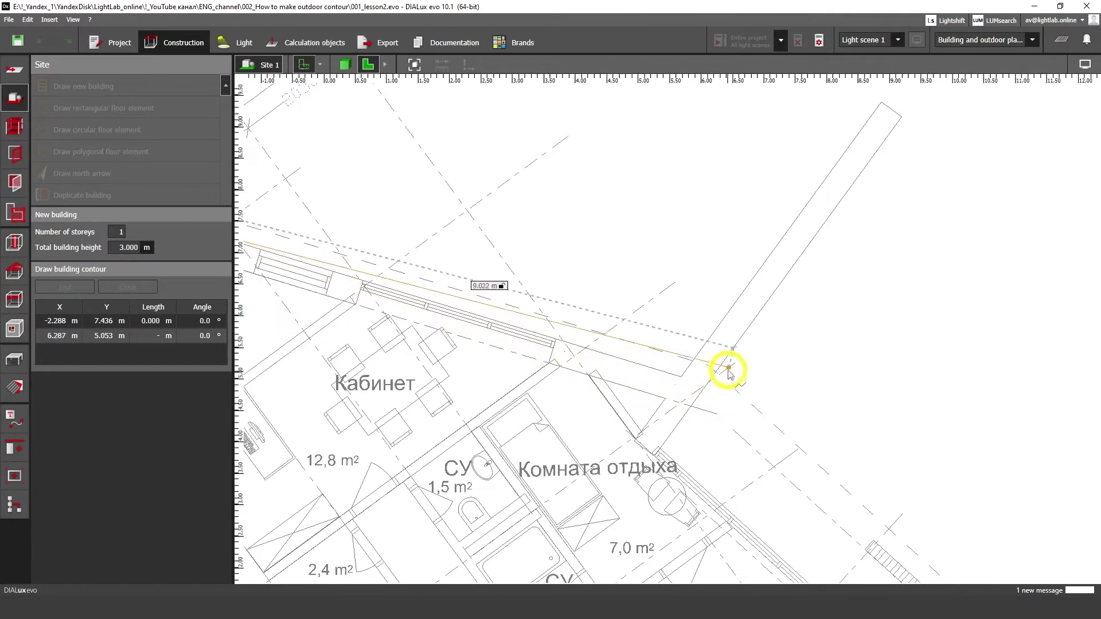
scroll(715, 368, up, 2)
click(667, 378)
scroll(582, 295, down, 2)
scroll(528, 344, up, 4)
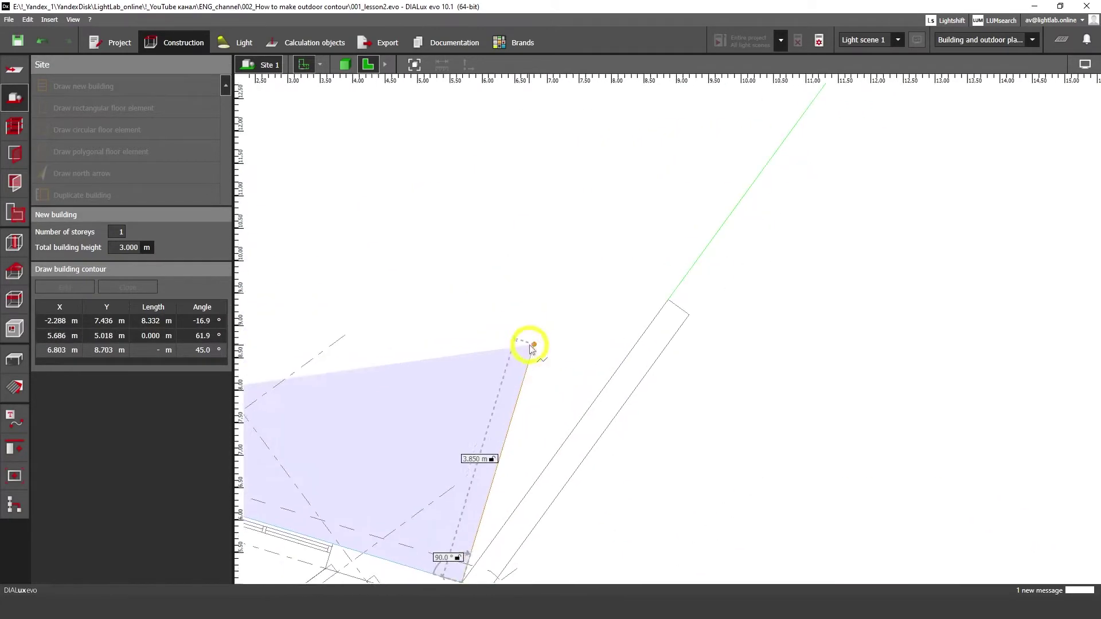
click(672, 296)
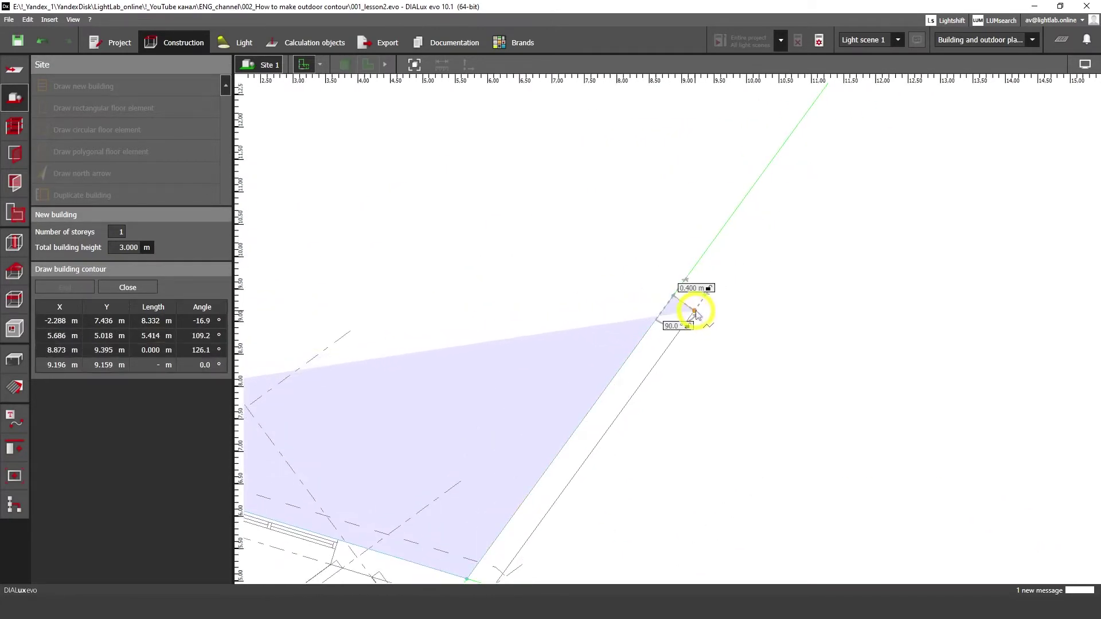
click(693, 311)
Continue the contour about 6.53 m back along the projecting wall and 3.83 m along the outer wall to the corner of Кабинет охраны
scroll(659, 332, down, 2)
middle_drag(625, 349, 676, 196)
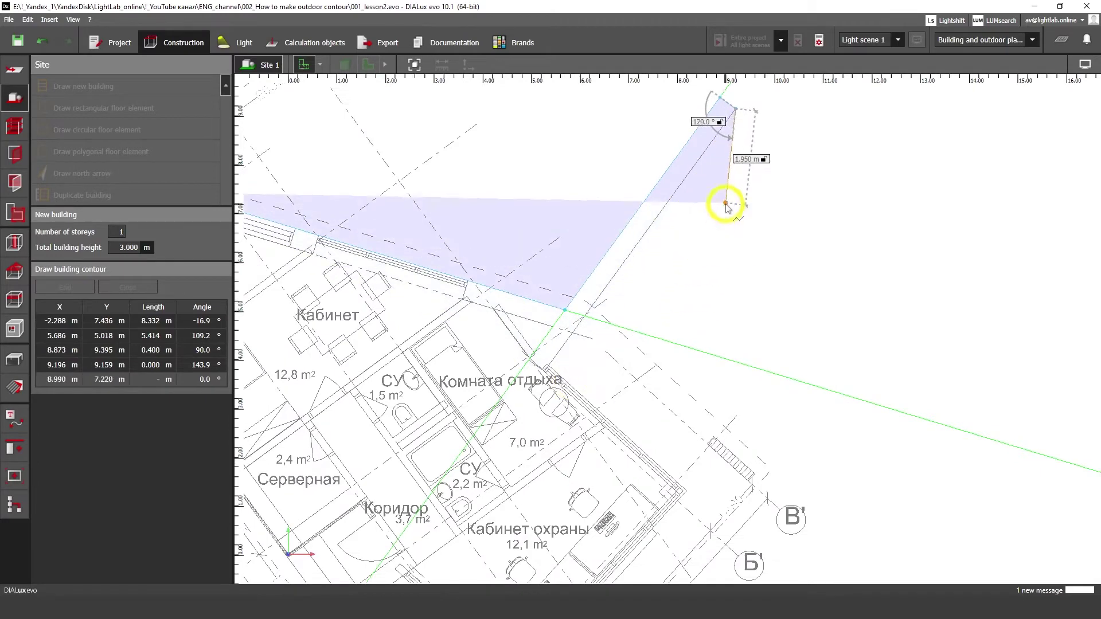
middle_drag(720, 233, 735, 197)
scroll(656, 295, up, 3)
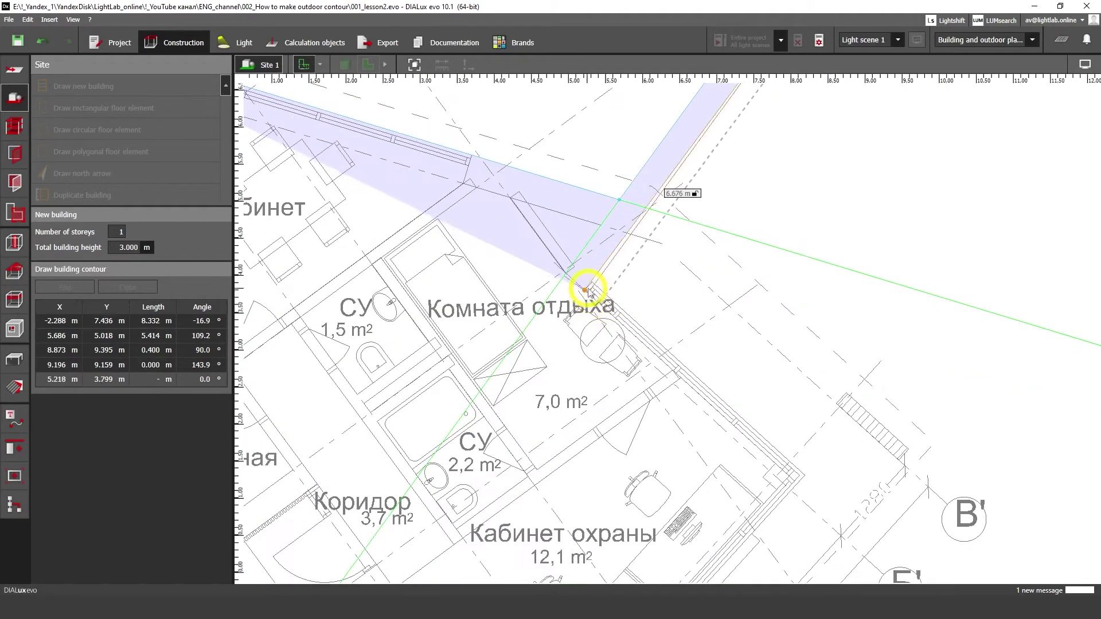
click(595, 284)
click(803, 473)
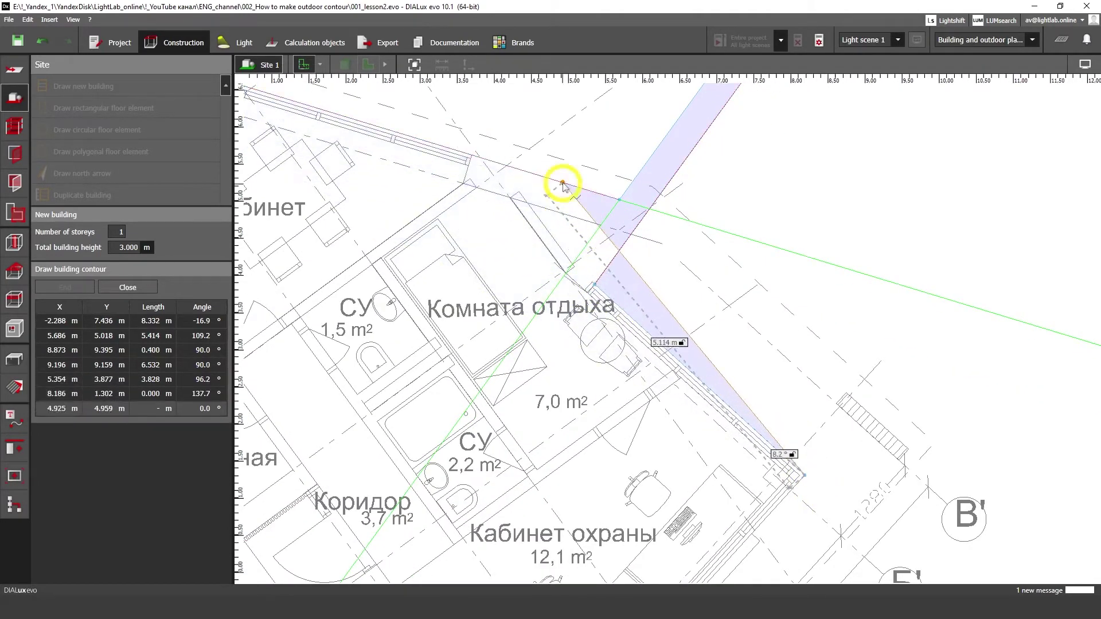
Continue the contour about 5.22 m and 3.14 m along the two remaining outer walls of Кабинет охраны to the entrance area
middle_drag(775, 477, 747, 268)
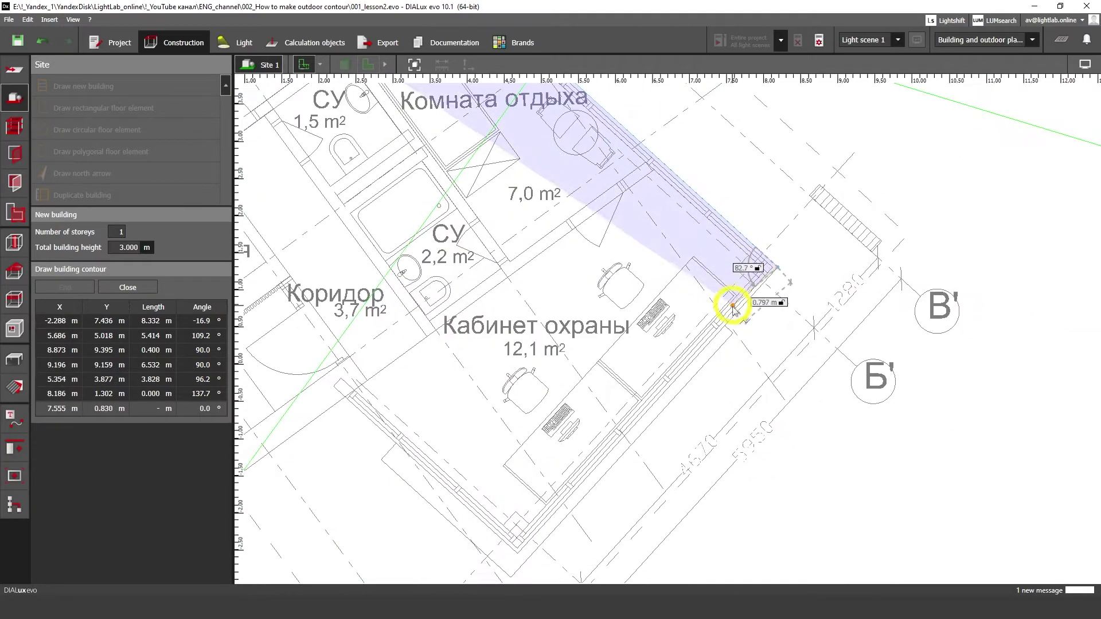
scroll(730, 303, up, 3)
scroll(716, 349, down, 3)
scroll(602, 444, up, 3)
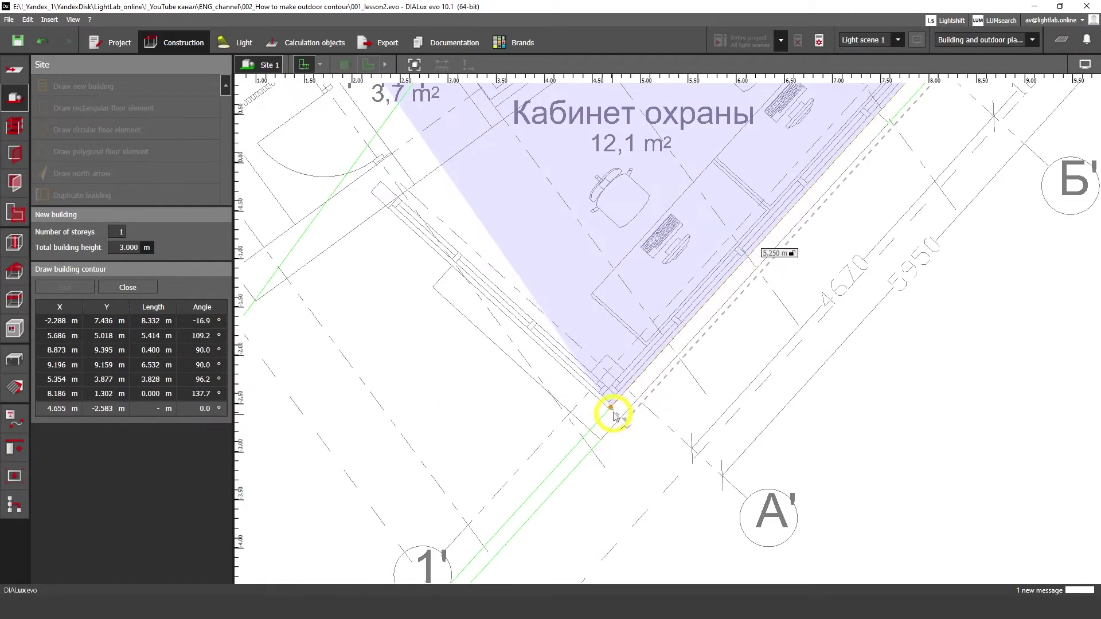
click(610, 408)
middle_drag(418, 244, 626, 308)
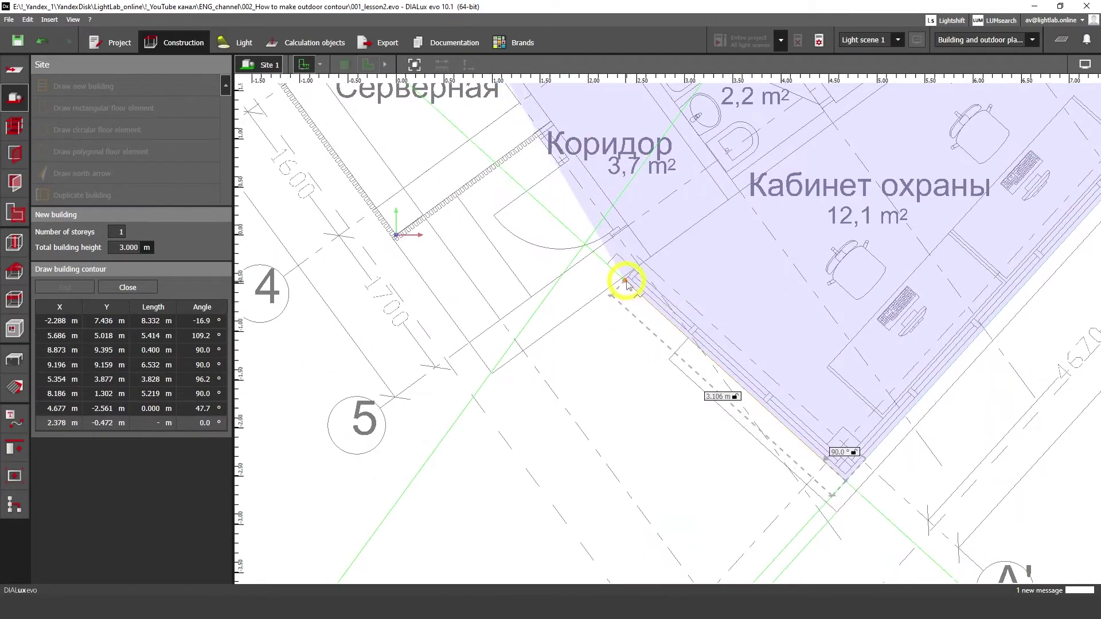
click(623, 280)
Try to run the contour around the outside of the entrance area, about 1.68 m, 1.75 m and 0.05 m to the coordinate origin
click(485, 379)
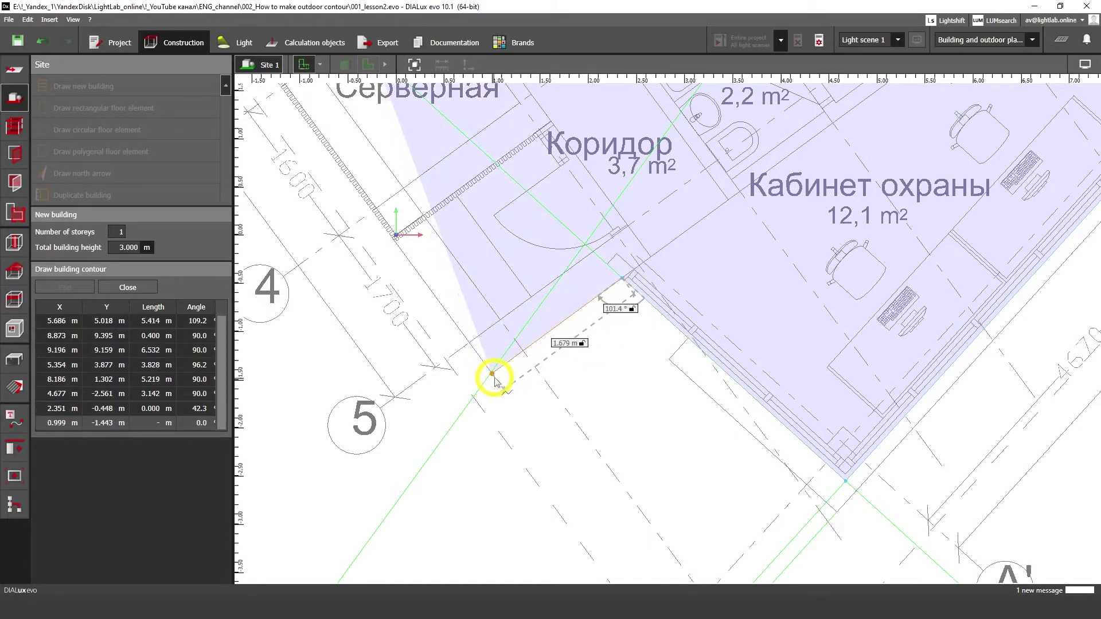
scroll(459, 307, down, 1)
scroll(458, 307, down, 2)
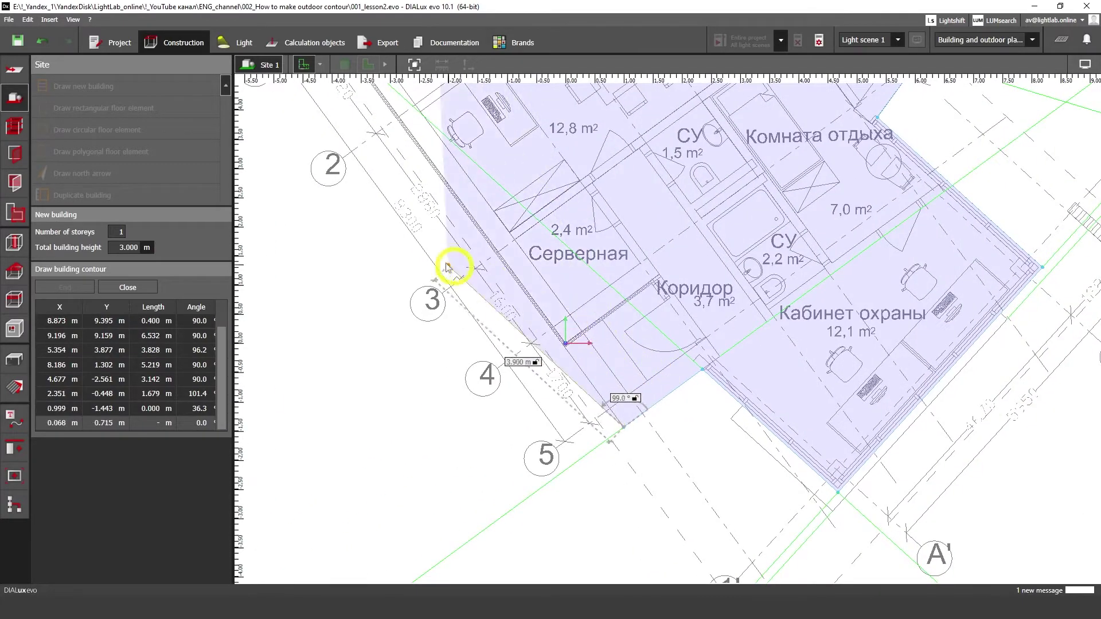
middle_drag(454, 270, 526, 362)
middle_drag(734, 403, 690, 319)
scroll(665, 420, up, 4)
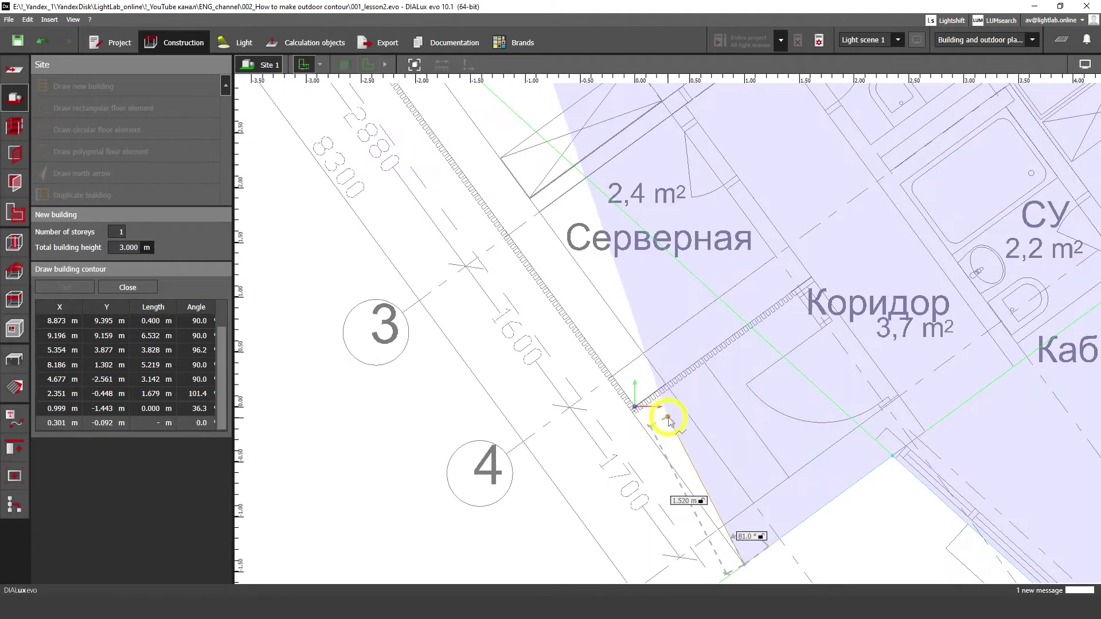
scroll(676, 378, up, 2)
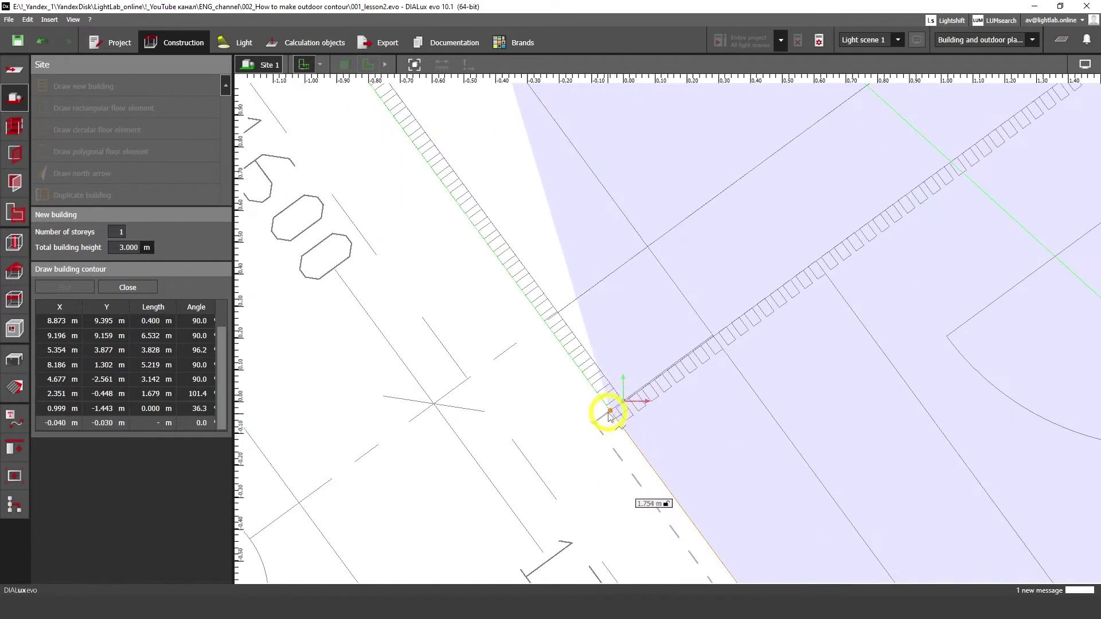
click(609, 411)
click(623, 399)
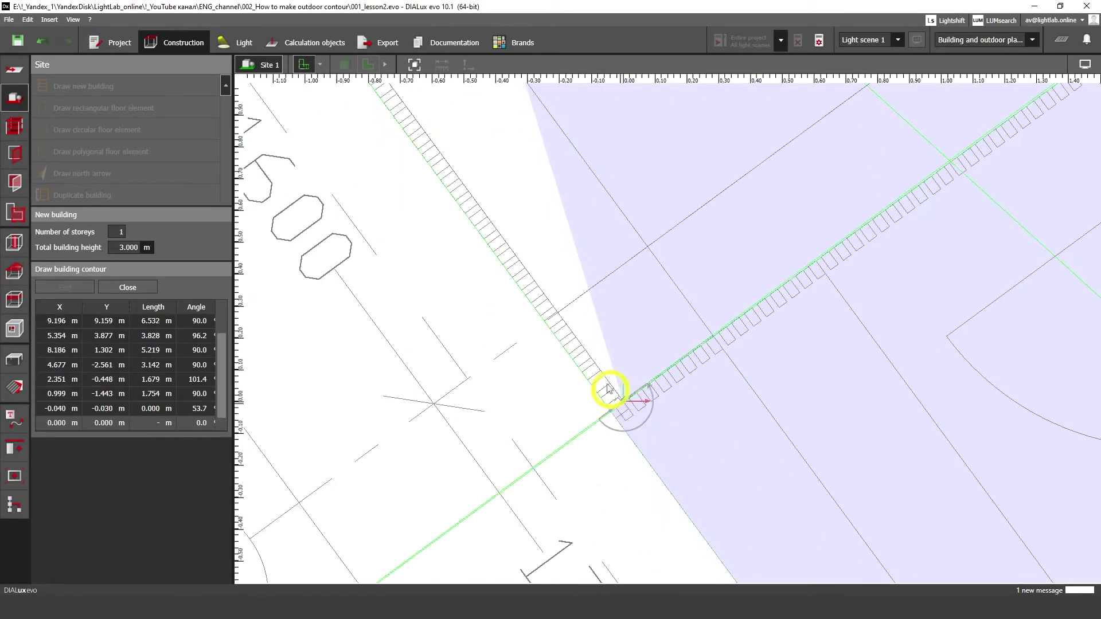
scroll(607, 386, down, 2)
scroll(660, 370, down, 1)
middle_drag(777, 382, 607, 324)
Remove the last three contour points, back to the wall corner of Кабинет охраны beside the entrance
key(ctrl+z)
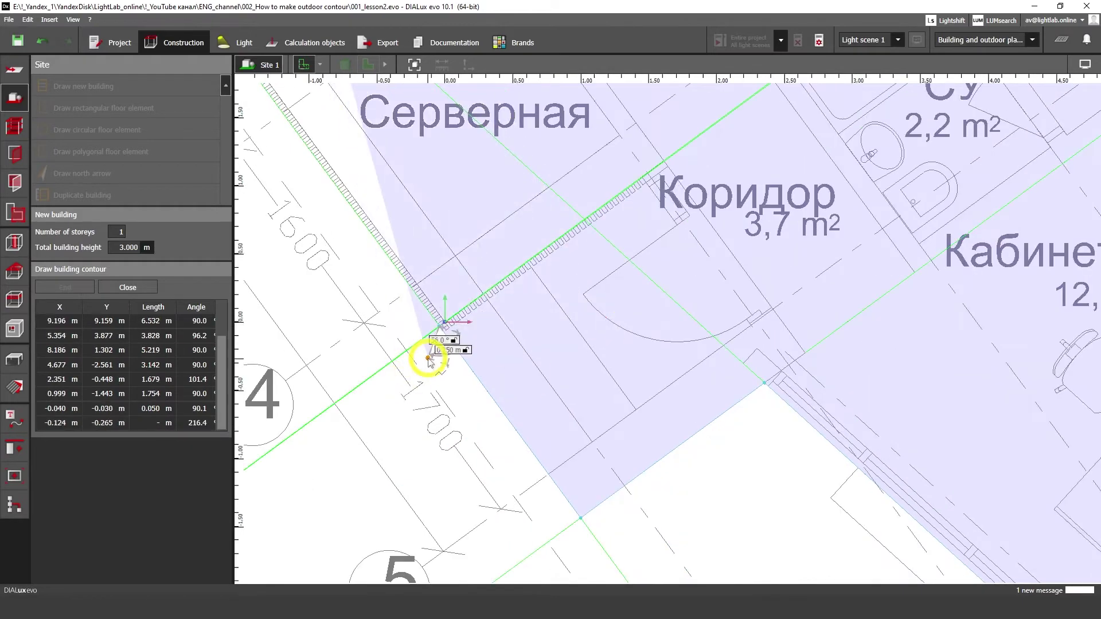
middle_drag(539, 328, 487, 356)
scroll(540, 369, down, 1)
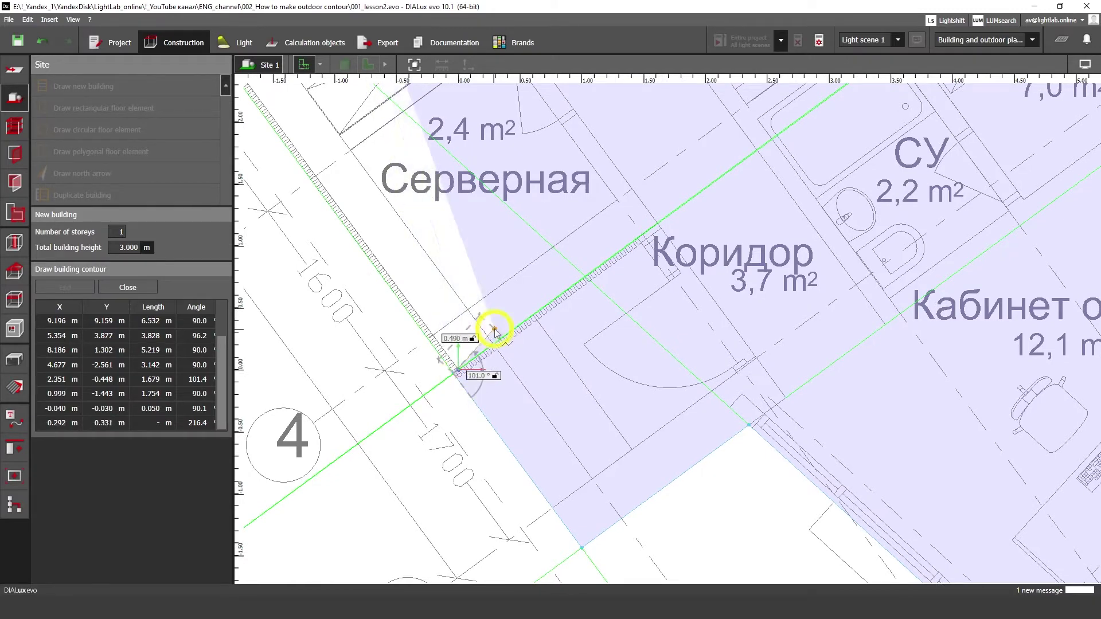
middle_drag(463, 324, 475, 319)
key(BackSpace)
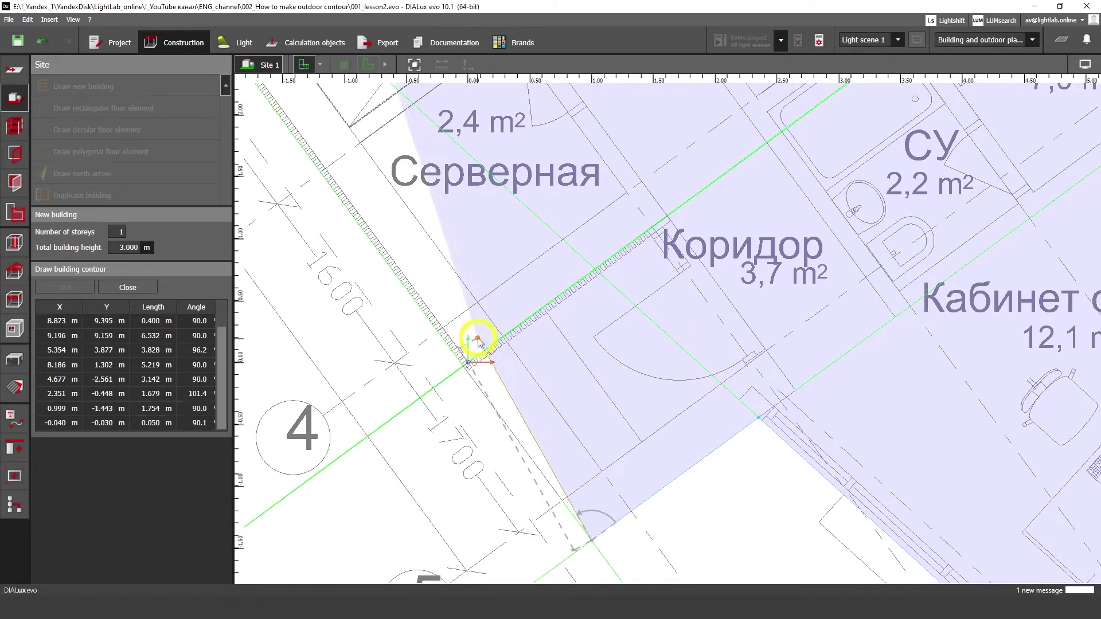
key(BackSpace)
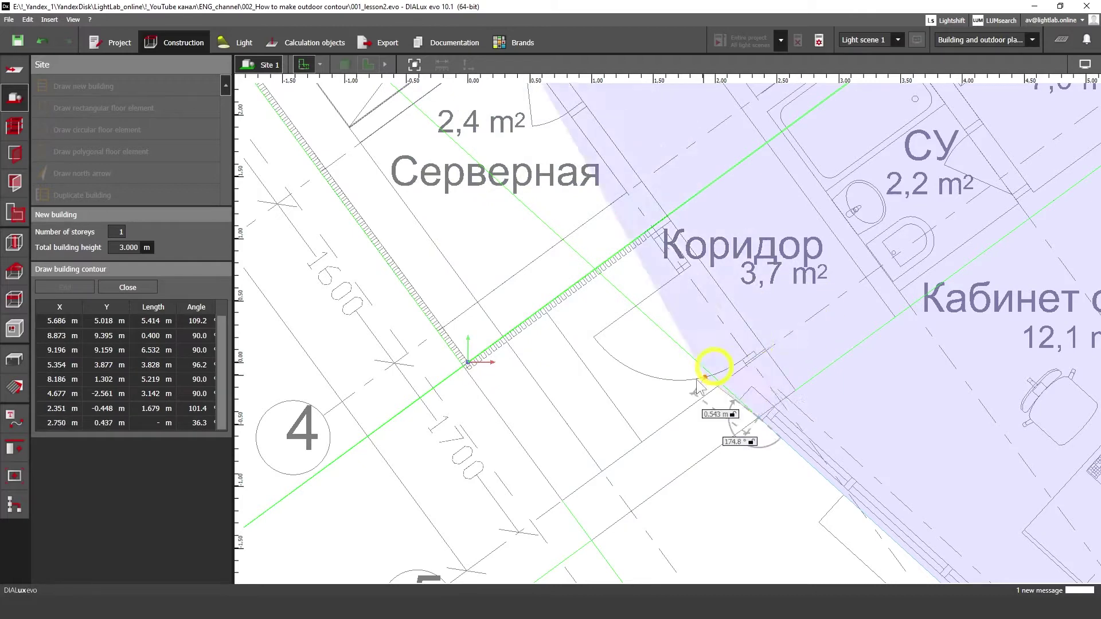
Continue the contour about 0.21 m, 0.15 m and 1.52 m around the wall end and past the entrance door to the Коридор wall corner
middle_drag(654, 434, 557, 393)
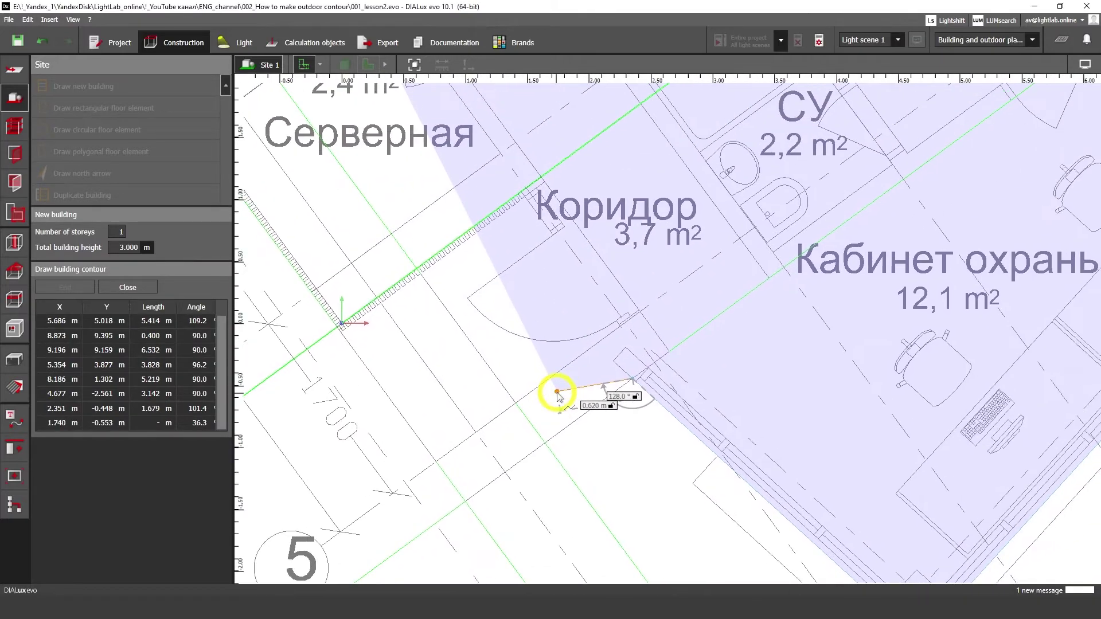
scroll(621, 372, up, 5)
click(605, 352)
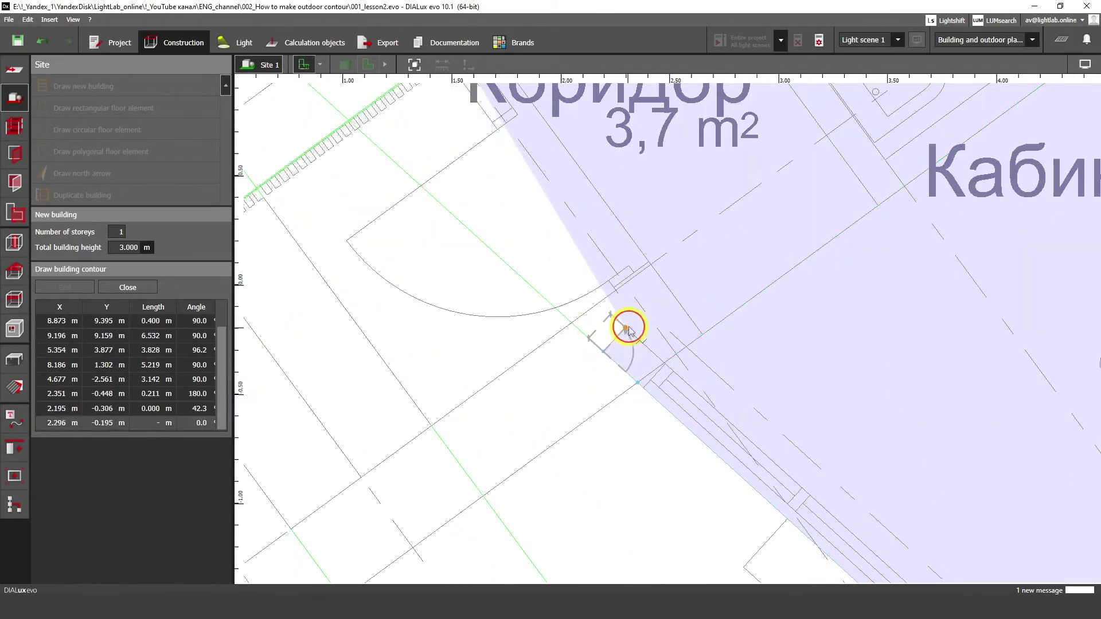
click(627, 323)
middle_drag(509, 153, 579, 325)
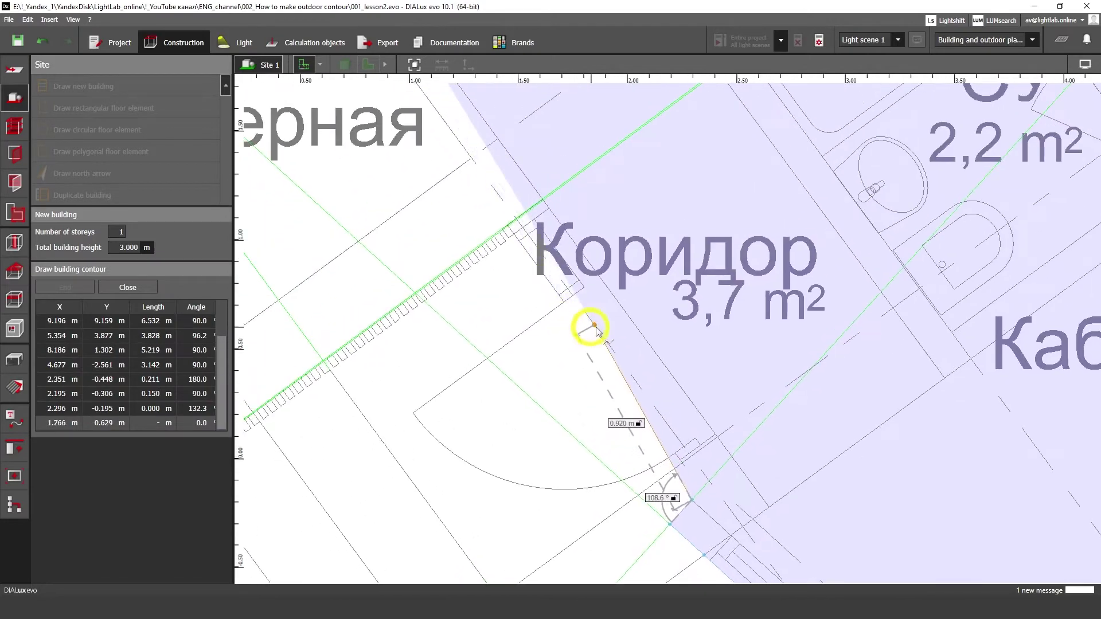
click(510, 225)
Continue the contour about 1.80 m to the coordinate origin and 7.35 m along the long outer wall to the Котельная corner
middle_drag(386, 320, 693, 242)
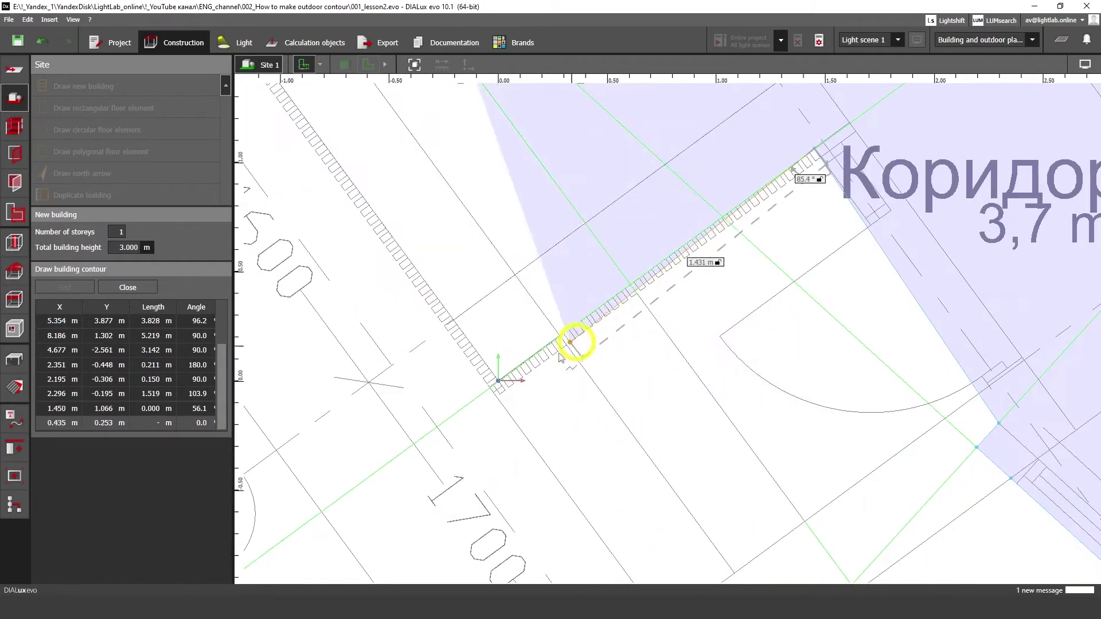
click(498, 380)
scroll(487, 341, down, 2)
middle_drag(344, 186, 658, 445)
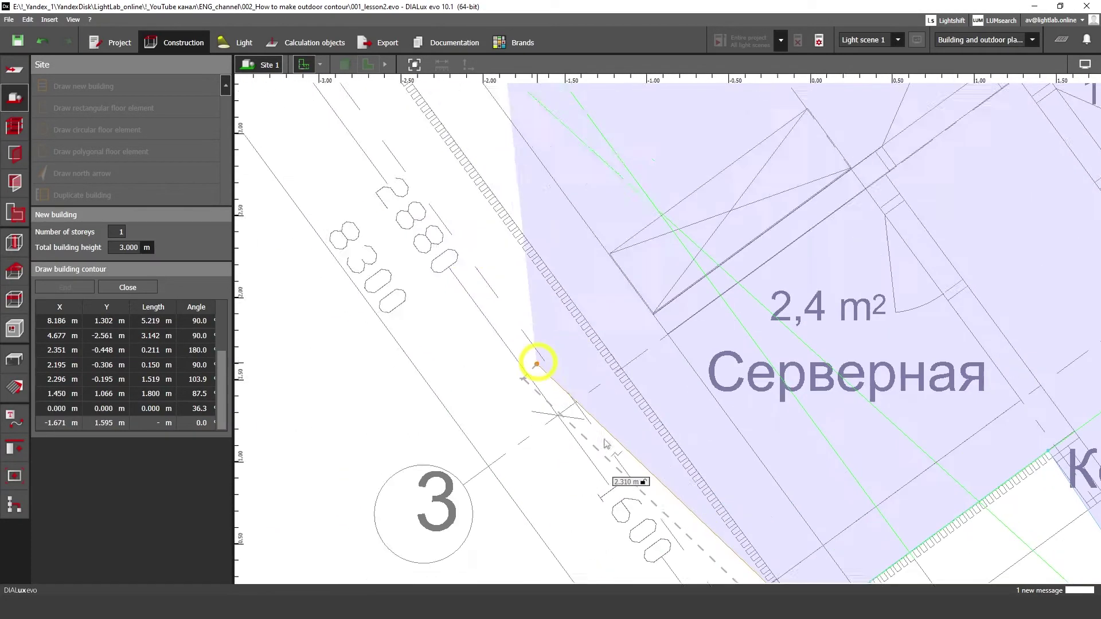
middle_drag(430, 144, 635, 488)
middle_drag(452, 167, 656, 461)
scroll(524, 290, up, 2)
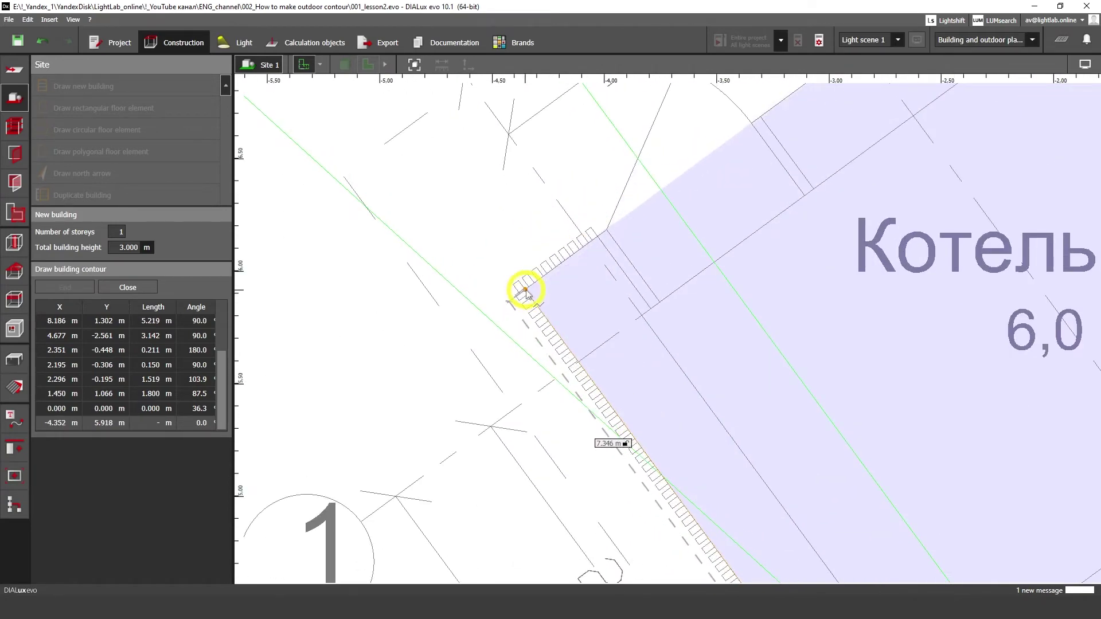
click(524, 290)
Close the building contour from the Котельная corner back to its starting point and deselect the finished contour
scroll(614, 275, down, 2)
middle_drag(614, 275, 565, 266)
scroll(562, 262, down, 1)
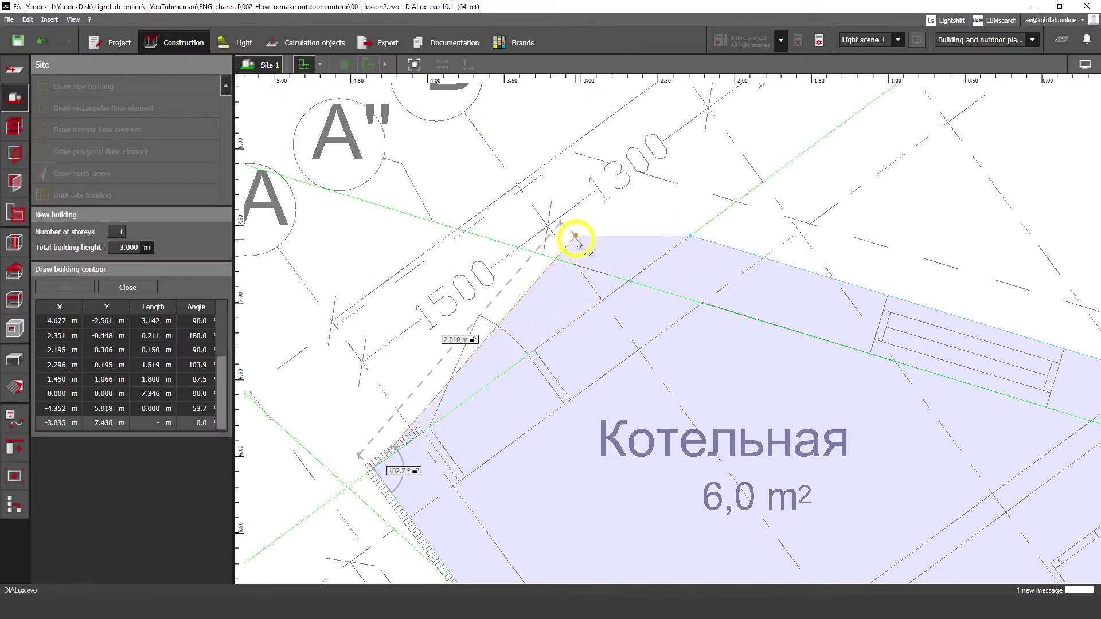
right_click(576, 240)
click(526, 250)
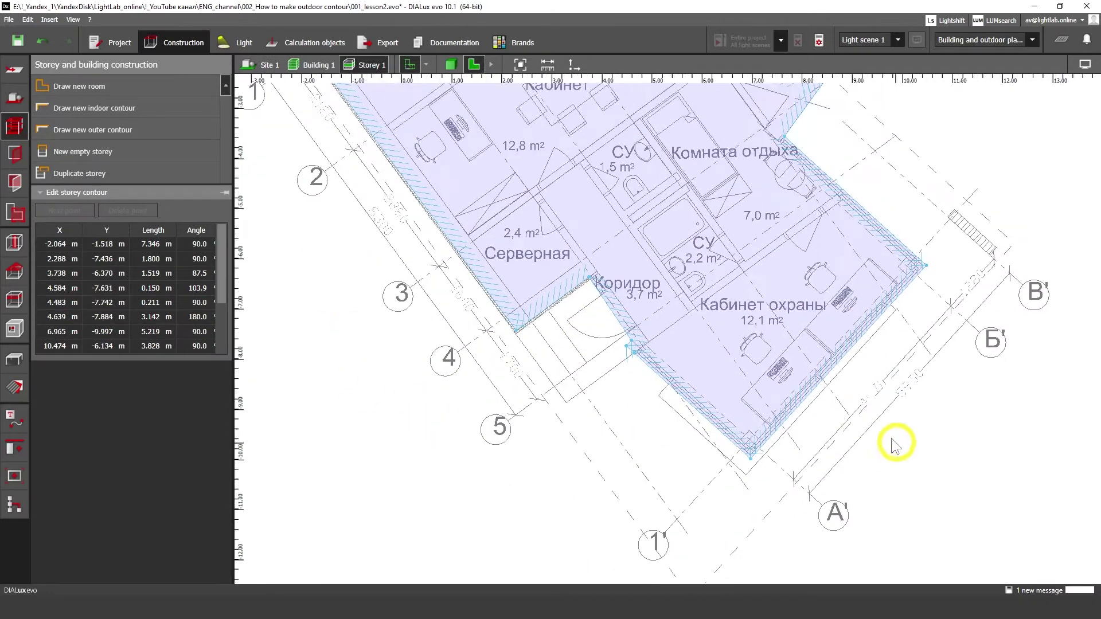
click(324, 385)
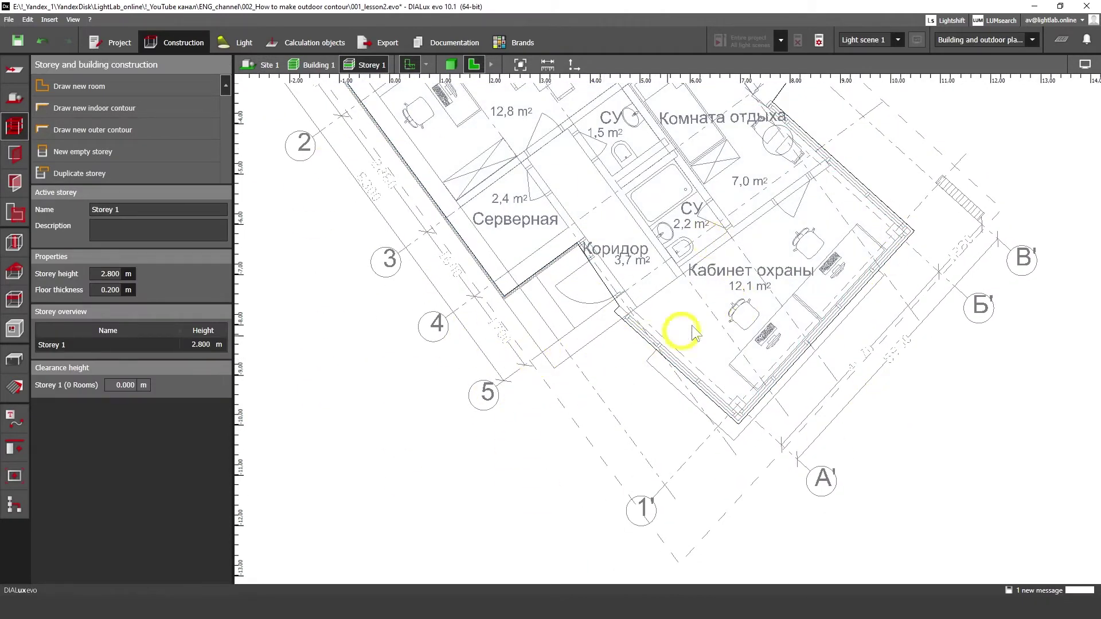
Hide the imported floor plan to check the storey contour on its own, and show the plan again
middle_drag(513, 300, 506, 317)
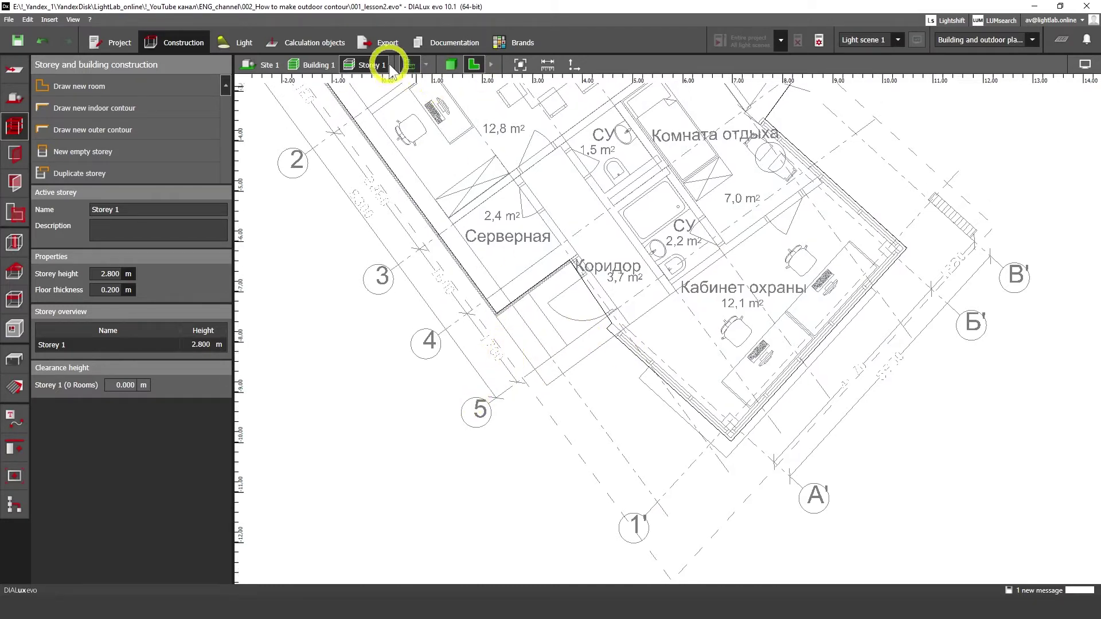
click(408, 65)
click(408, 64)
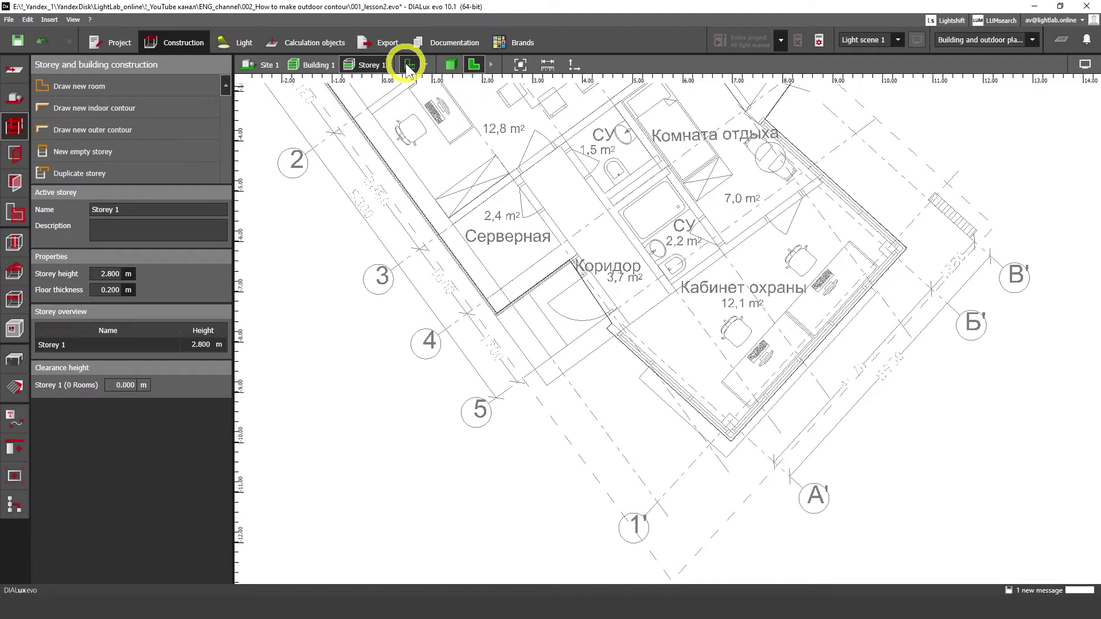
middle_drag(589, 212, 571, 265)
click(415, 68)
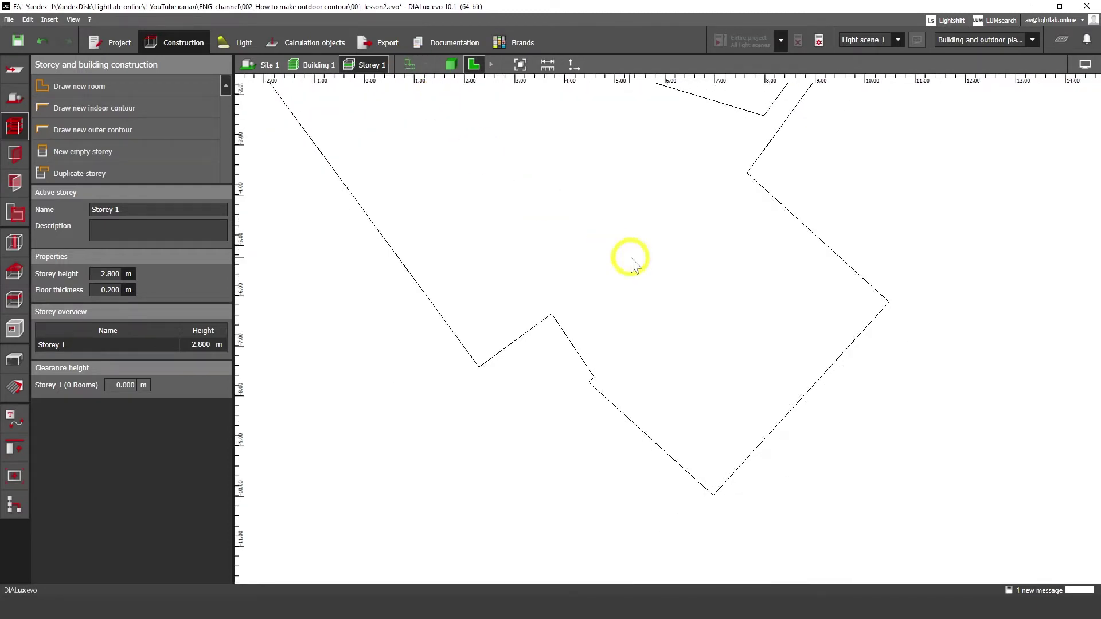
click(407, 65)
Select the storey contour and move its inner point beside the entrance door to X 4.639 m, Y -7.598 m, following the wall line
scroll(605, 372, up, 5)
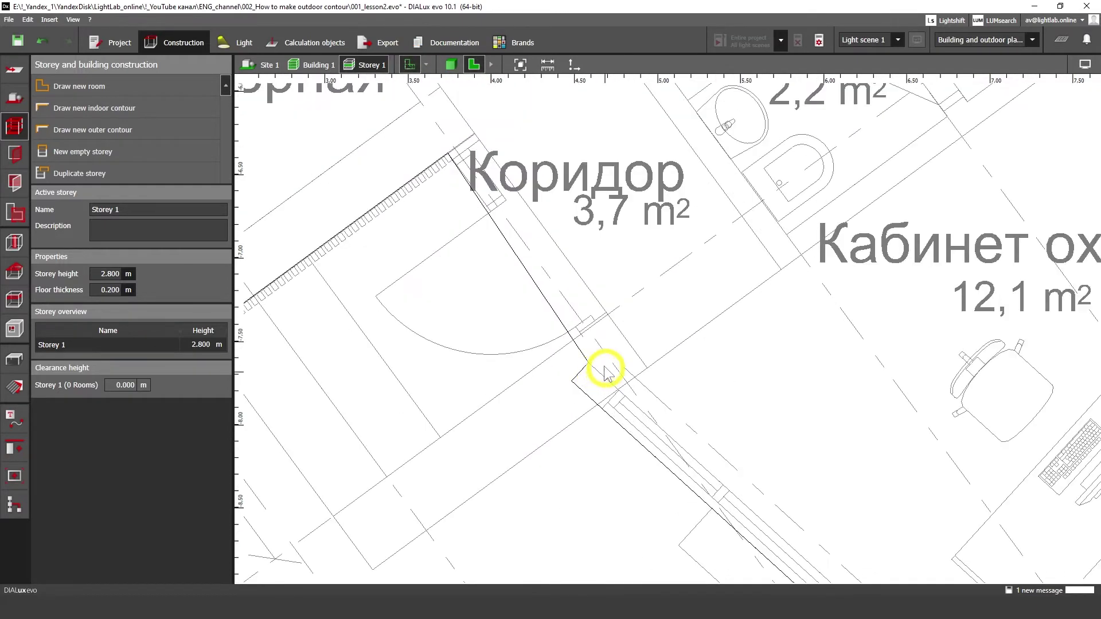
scroll(588, 370, up, 1)
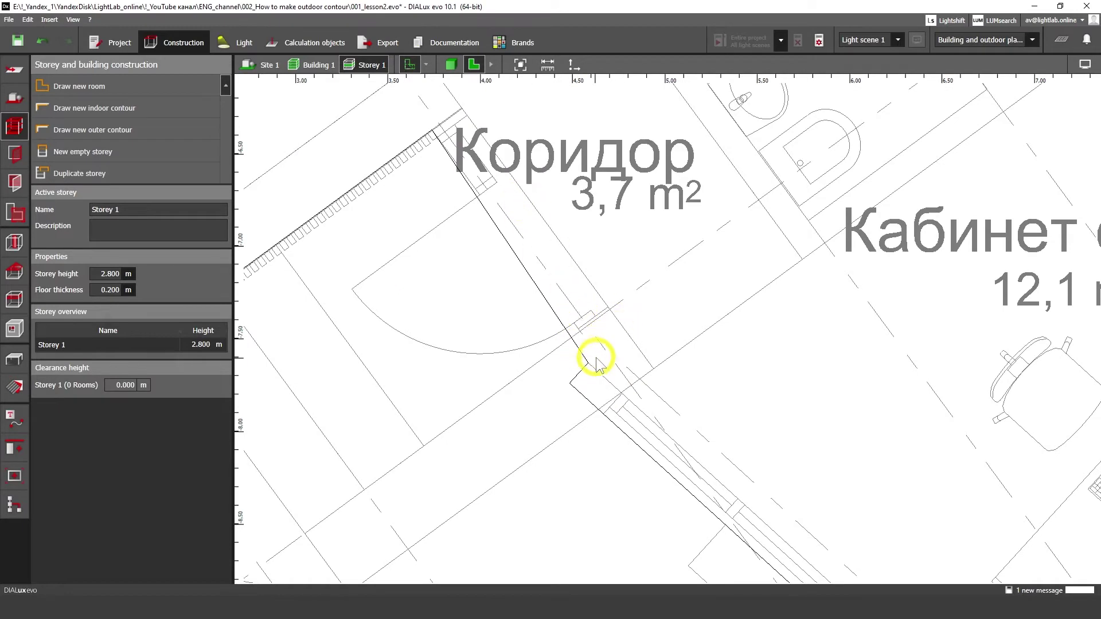
scroll(596, 362, up, 2)
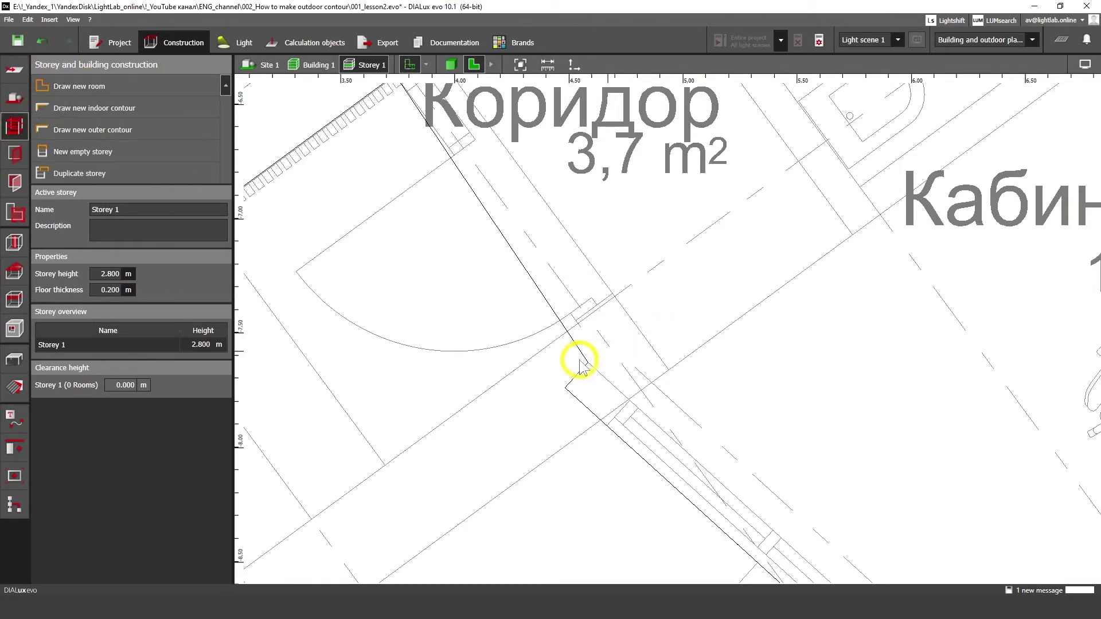
click(650, 360)
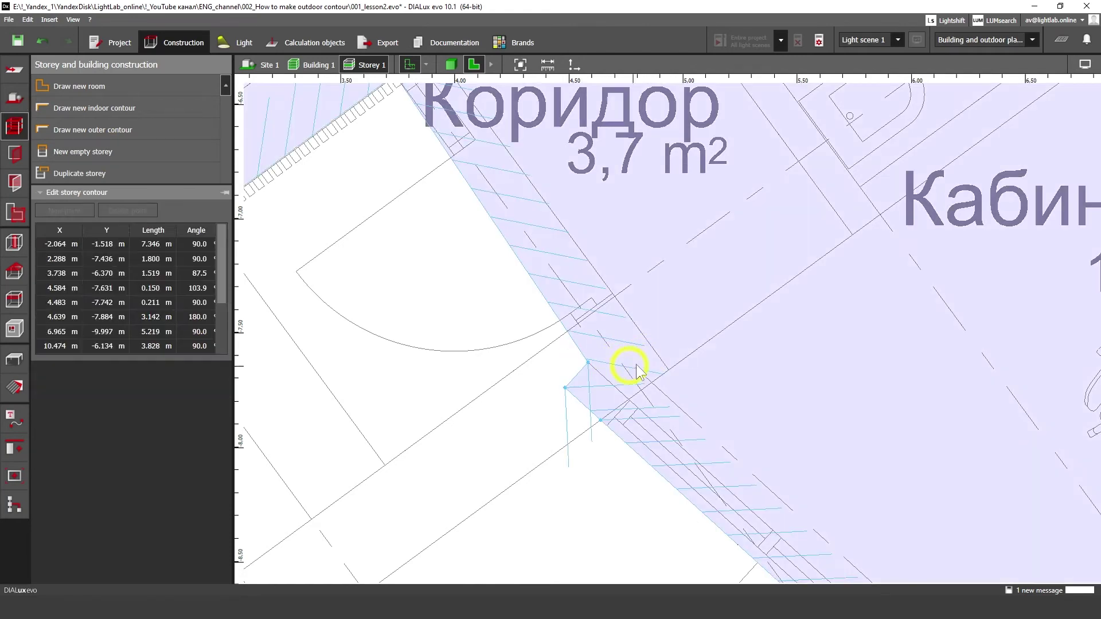
right_drag(533, 286, 576, 376)
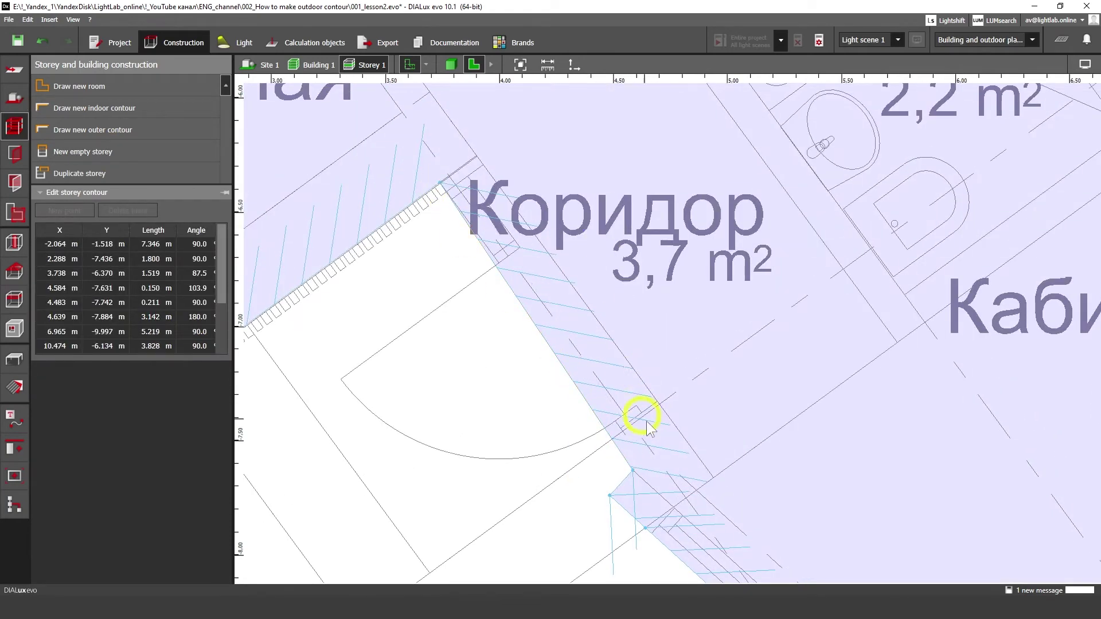
middle_drag(652, 426, 612, 327)
middle_drag(660, 447, 643, 397)
scroll(566, 405, down, 1)
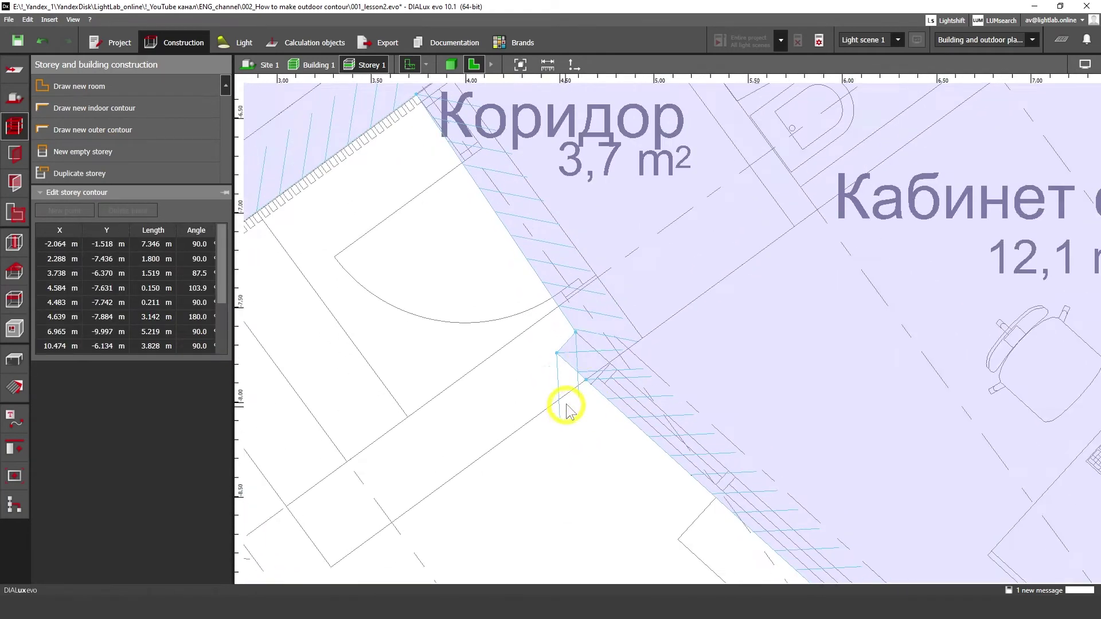
middle_drag(567, 403, 598, 441)
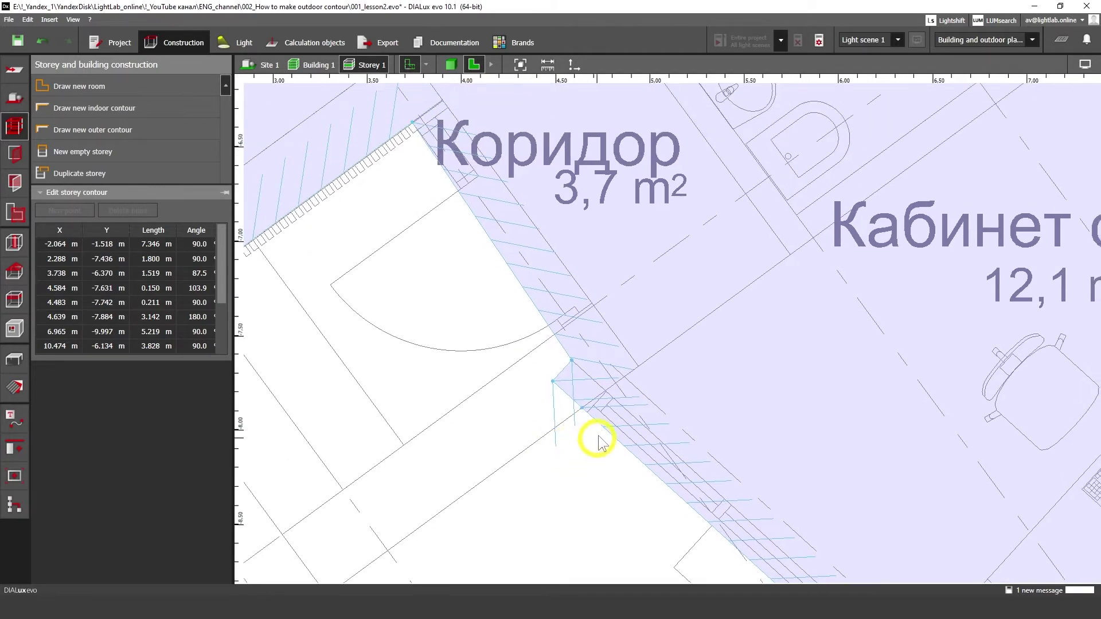
scroll(599, 370, up, 2)
drag(564, 352, 588, 341)
scroll(524, 304, down, 2)
middle_drag(523, 304, 559, 366)
scroll(615, 412, up, 2)
mouse_move(609, 394)
mouse_down()
mouse_move(596, 406)
mouse_move(581, 389)
mouse_move(594, 394)
mouse_up()
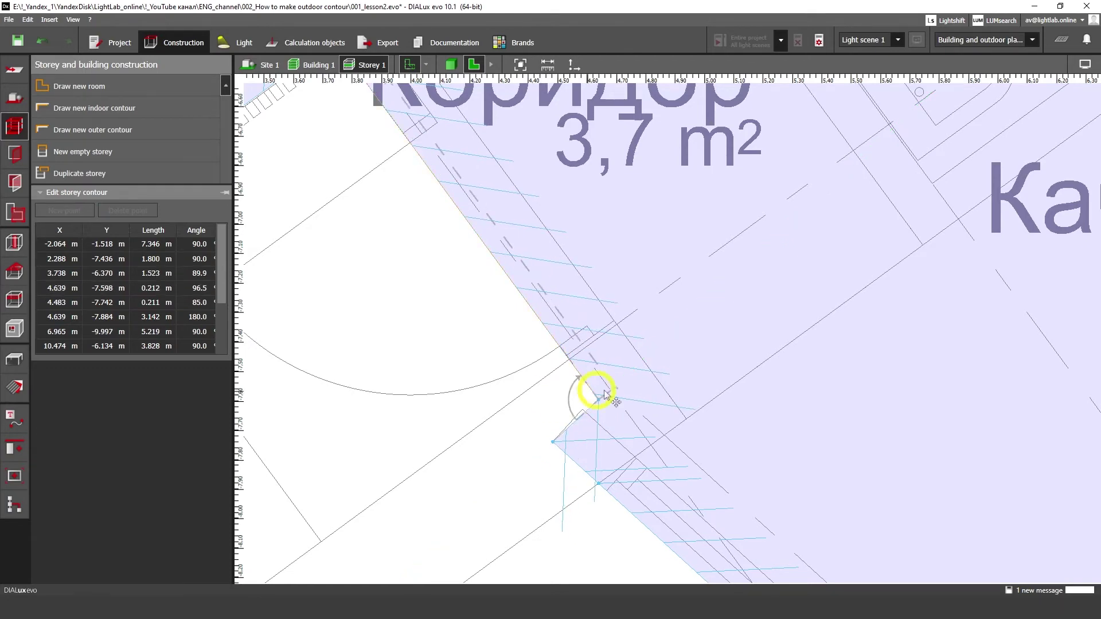
Look up the options for adding and deleting points on the contour's edge and corner outside Кабинет охраны
scroll(614, 401, down, 3)
scroll(577, 390, up, 5)
scroll(577, 390, down, 4)
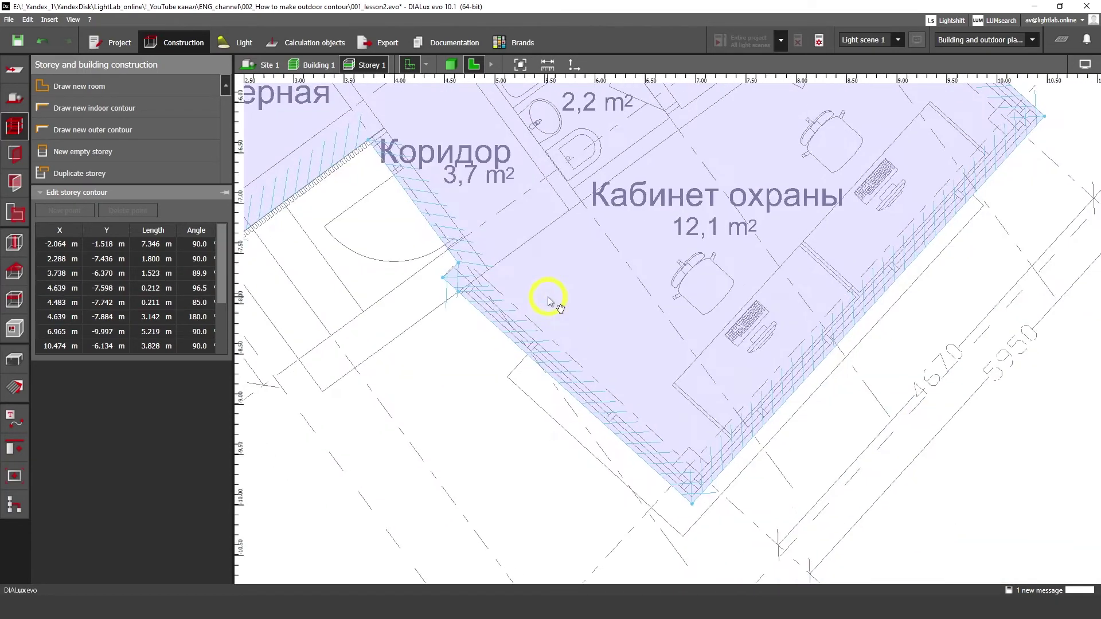
scroll(634, 397, up, 4)
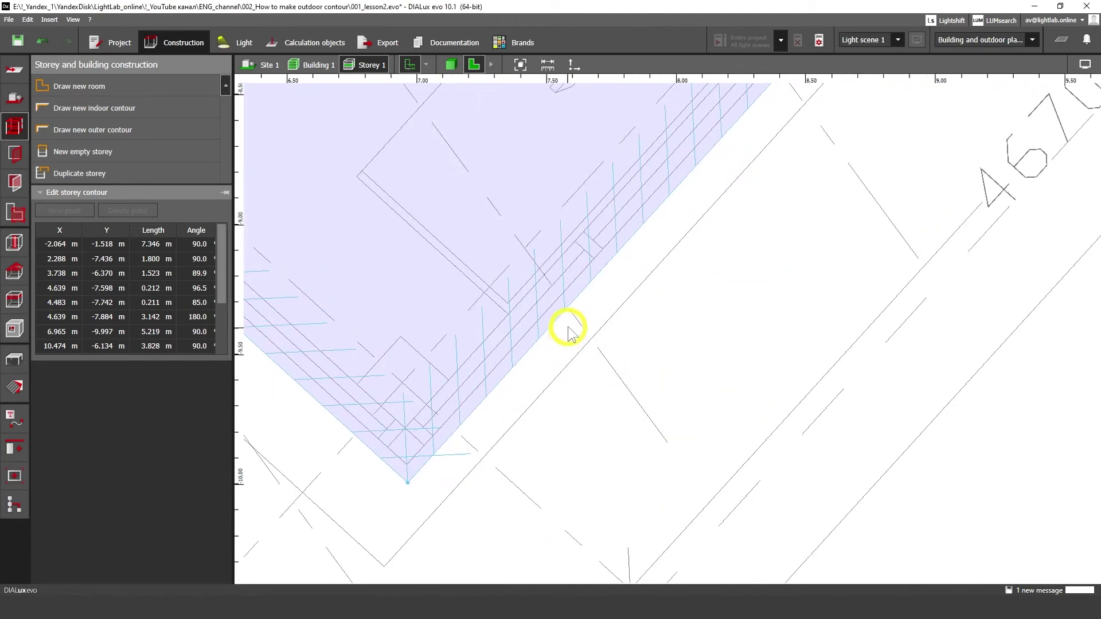
right_click(567, 317)
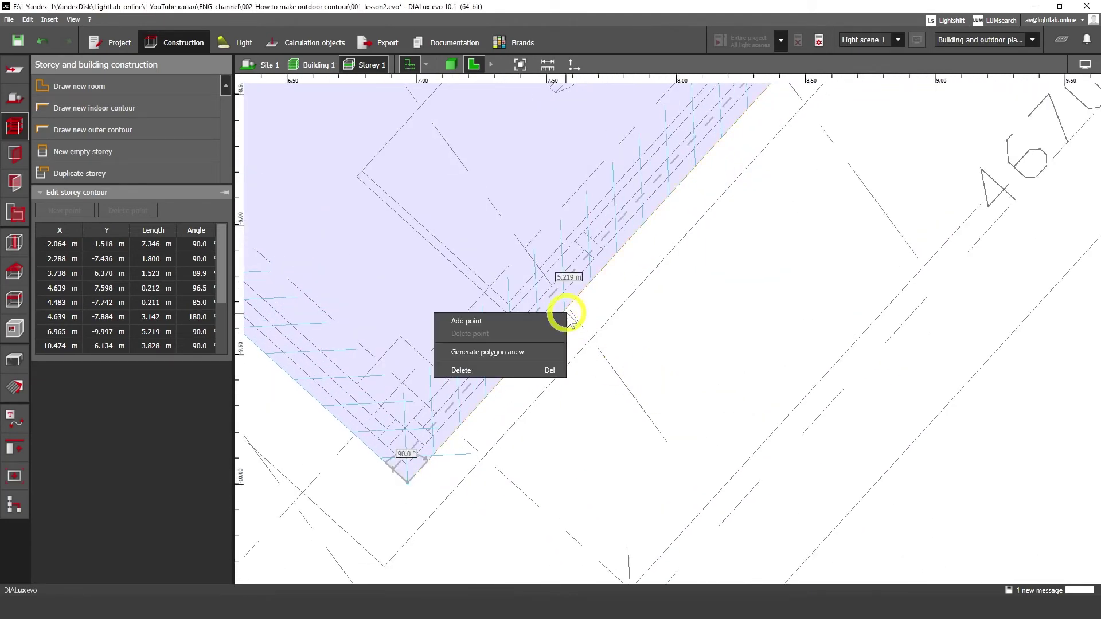
click(496, 462)
middle_drag(478, 477, 604, 387)
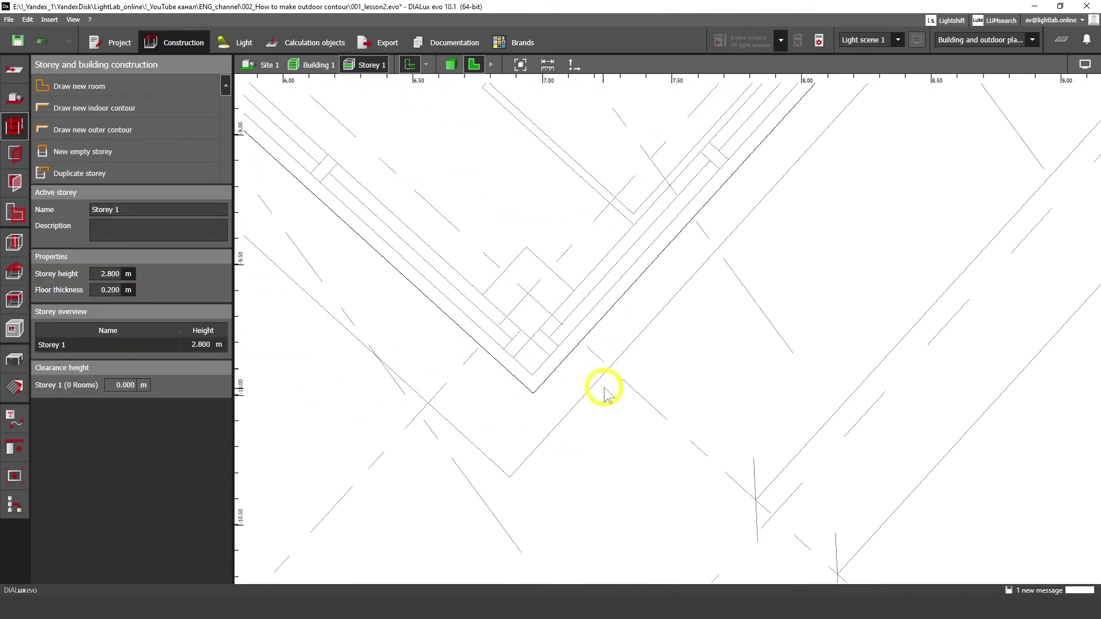
click(535, 391)
right_click(533, 394)
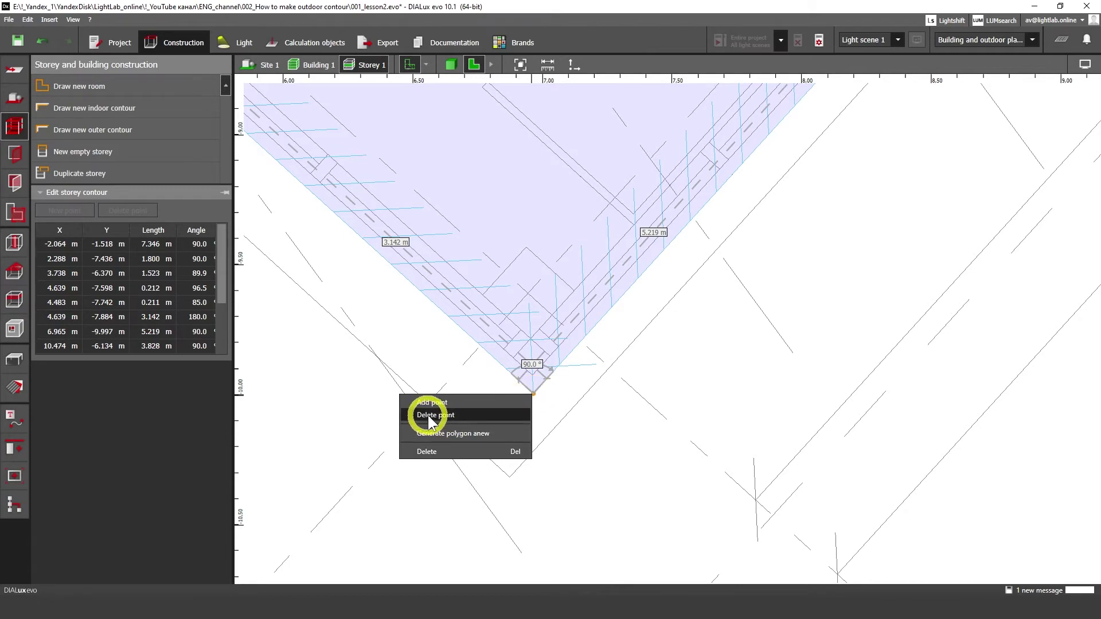
click(769, 393)
scroll(695, 386, down, 5)
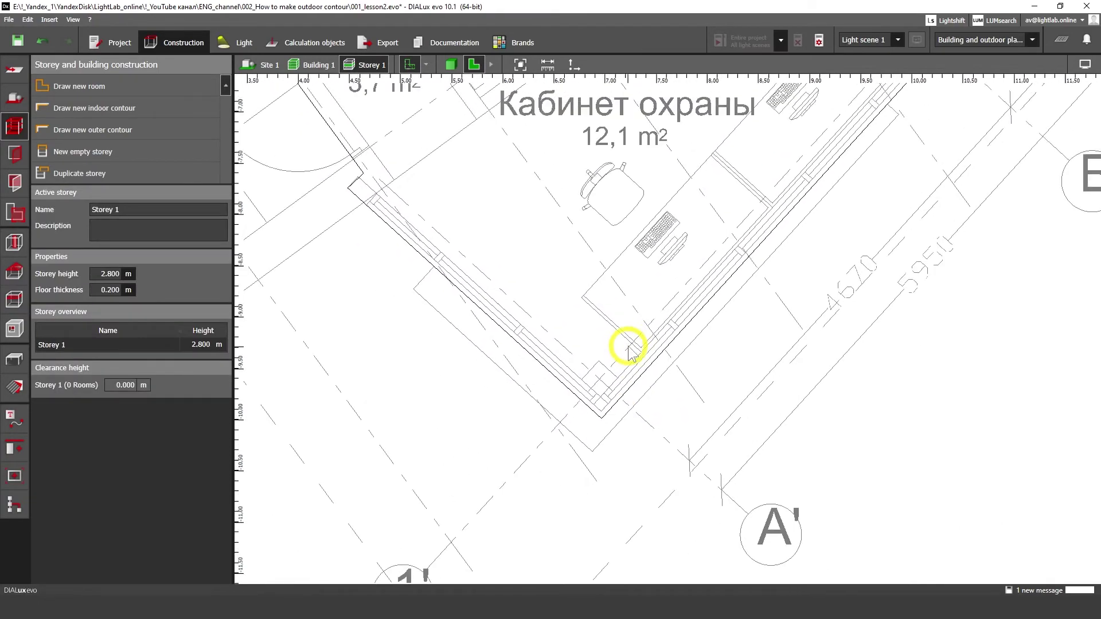
Display the storey in 3D and examine the building volume and its projecting wall from several directions
scroll(592, 308, down, 5)
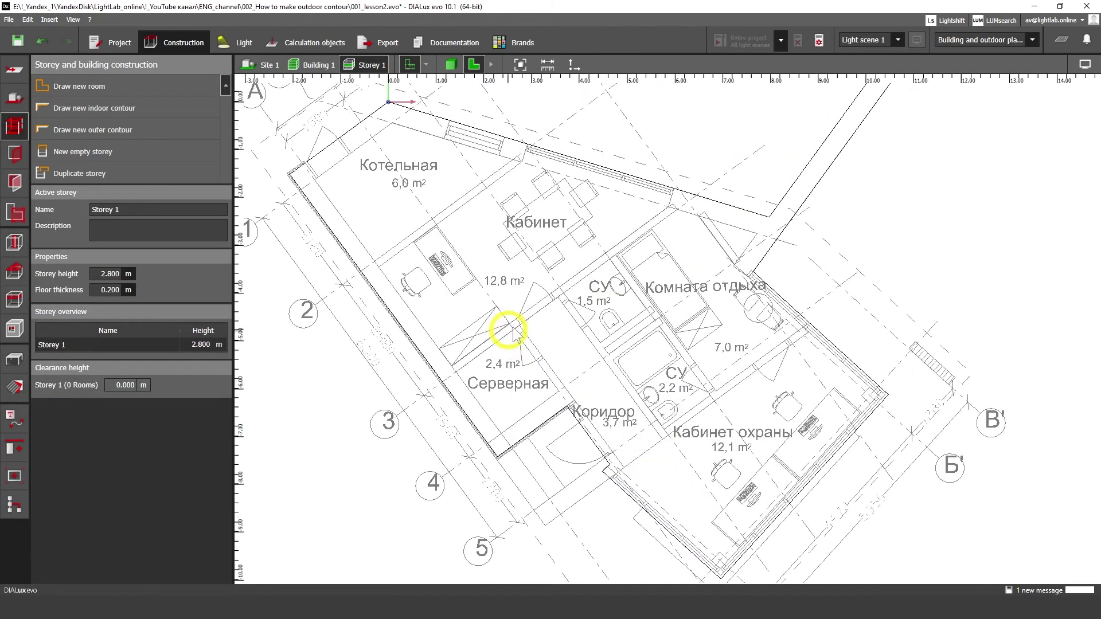
click(451, 65)
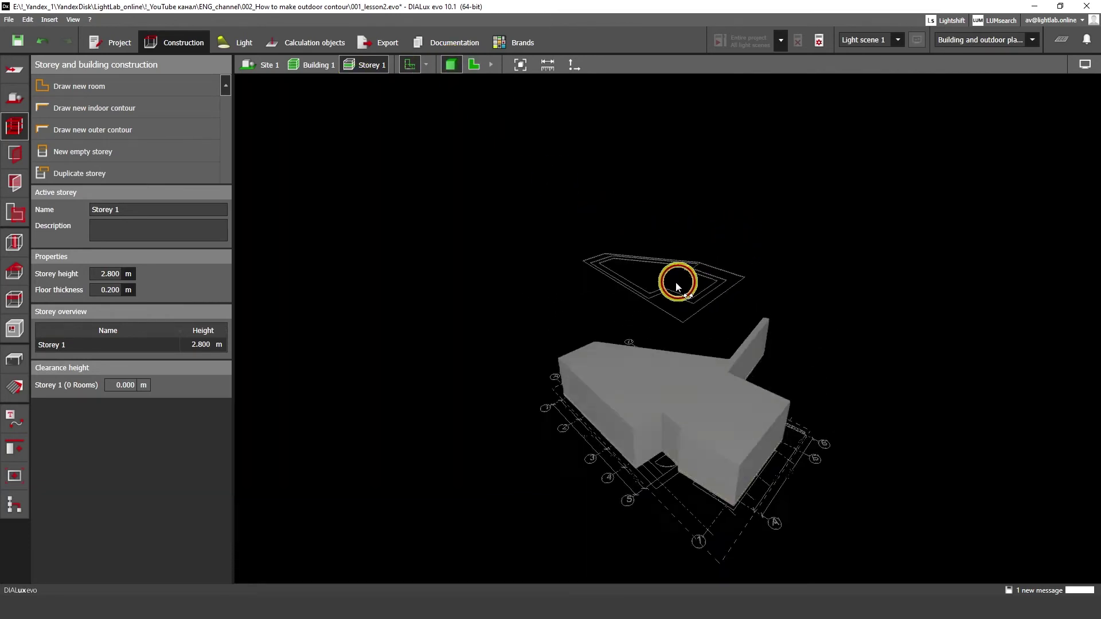
right_drag(755, 323, 701, 378)
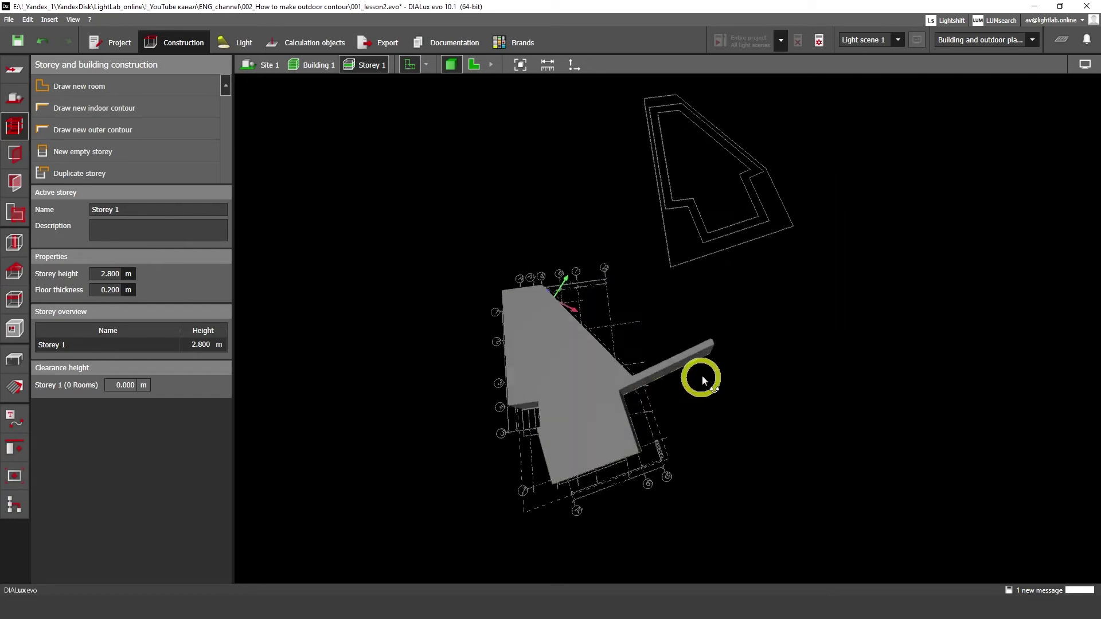
scroll(623, 392, up, 3)
middle_drag(621, 390, 752, 308)
right_drag(676, 333, 748, 310)
middle_drag(748, 310, 678, 351)
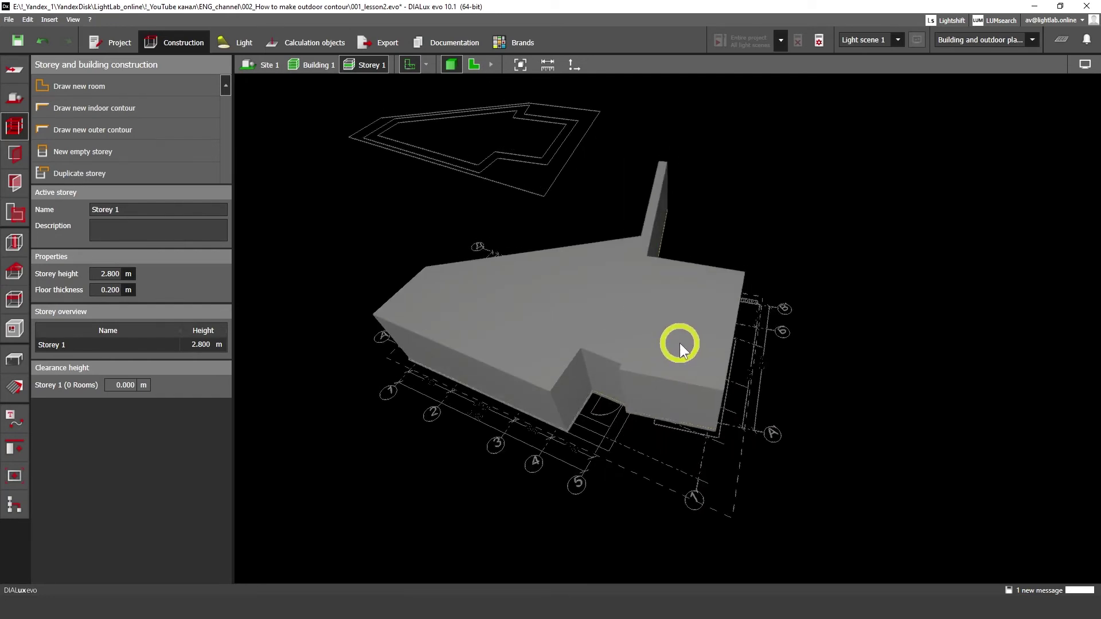
right_drag(679, 343, 658, 333)
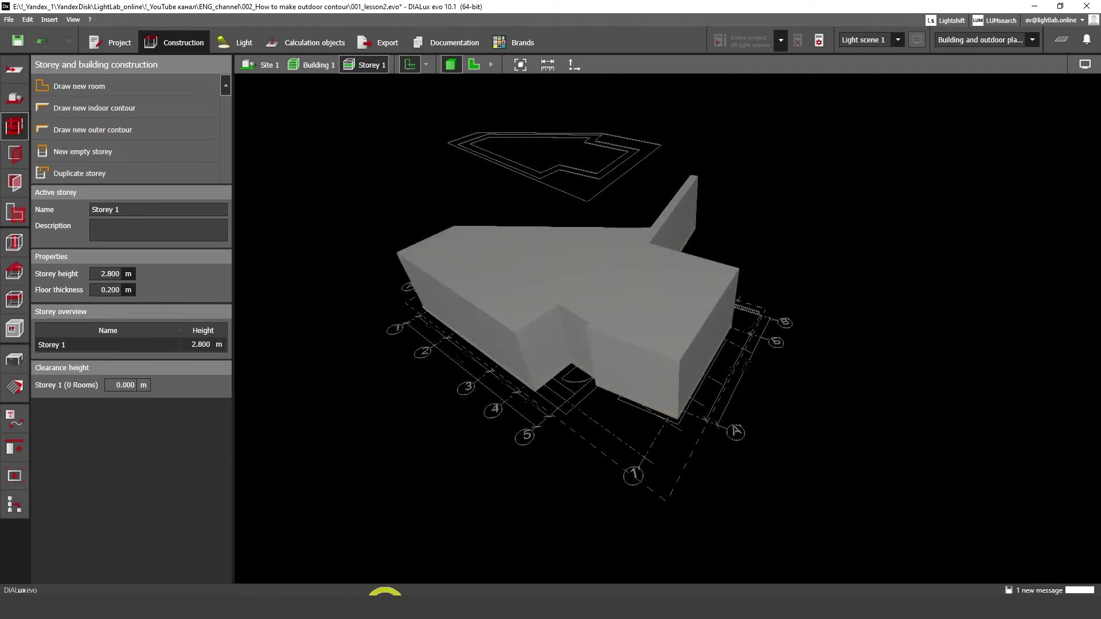
Switch to Telegram, browse earlier messages in the Lighting Design International Community chat, and return to DIALux evo
click(385, 603)
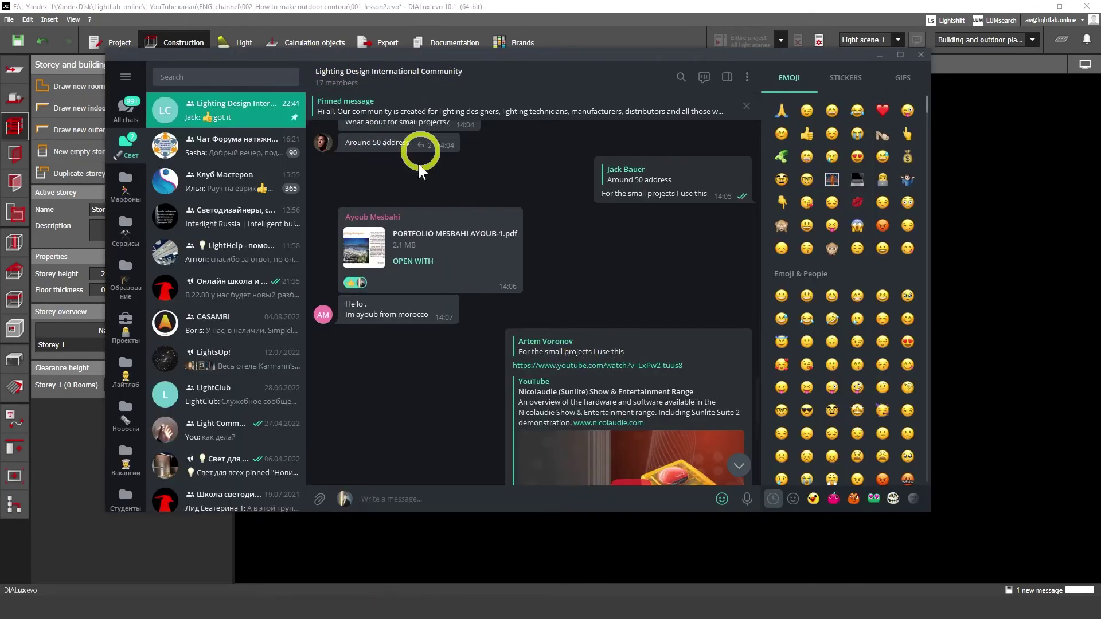
scroll(539, 306, up, 2)
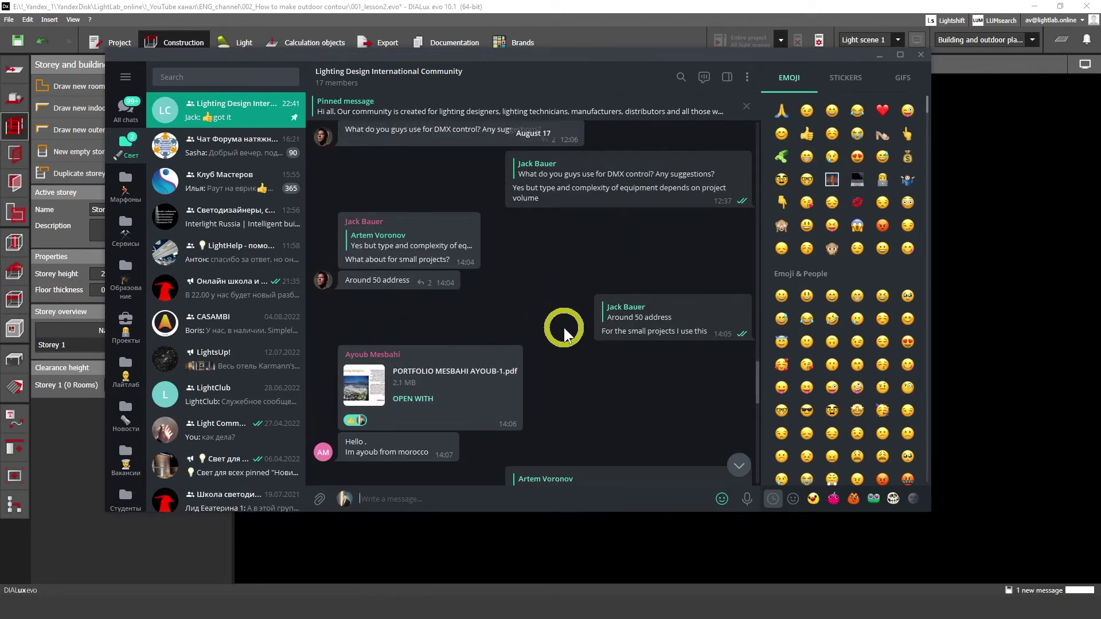
scroll(563, 326, up, 6)
scroll(463, 207, up, 5)
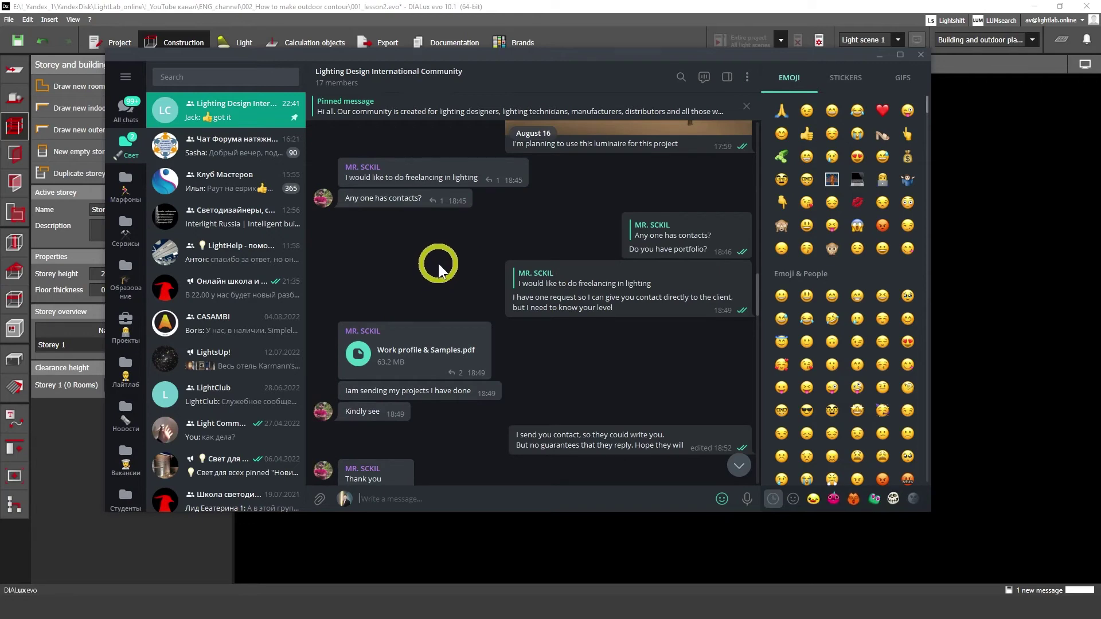
scroll(437, 262, up, 6)
scroll(457, 274, up, 5)
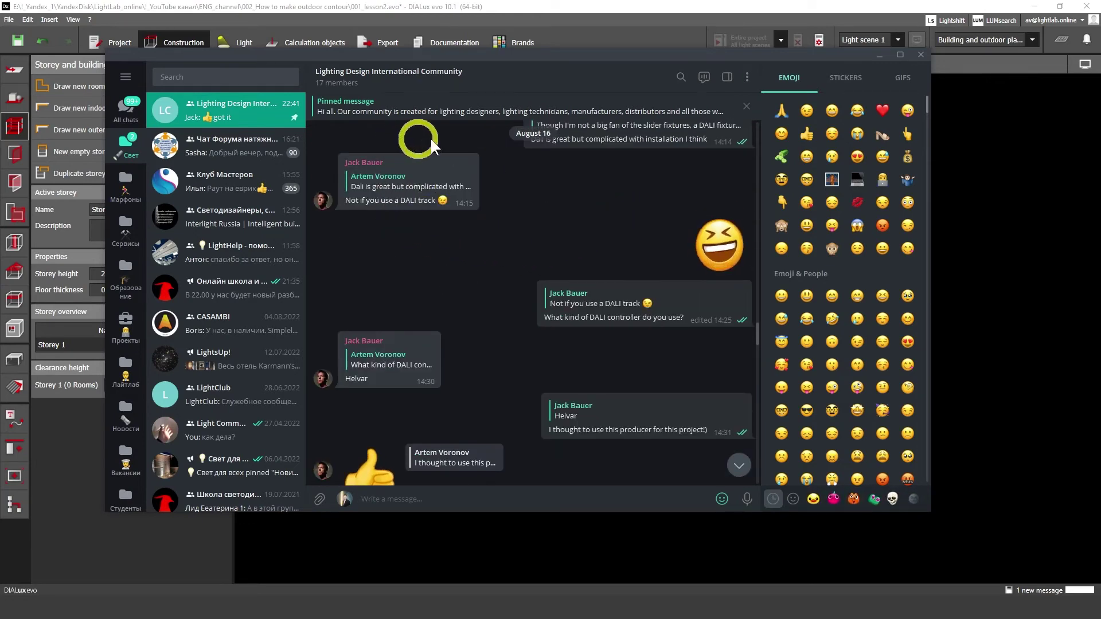
click(880, 56)
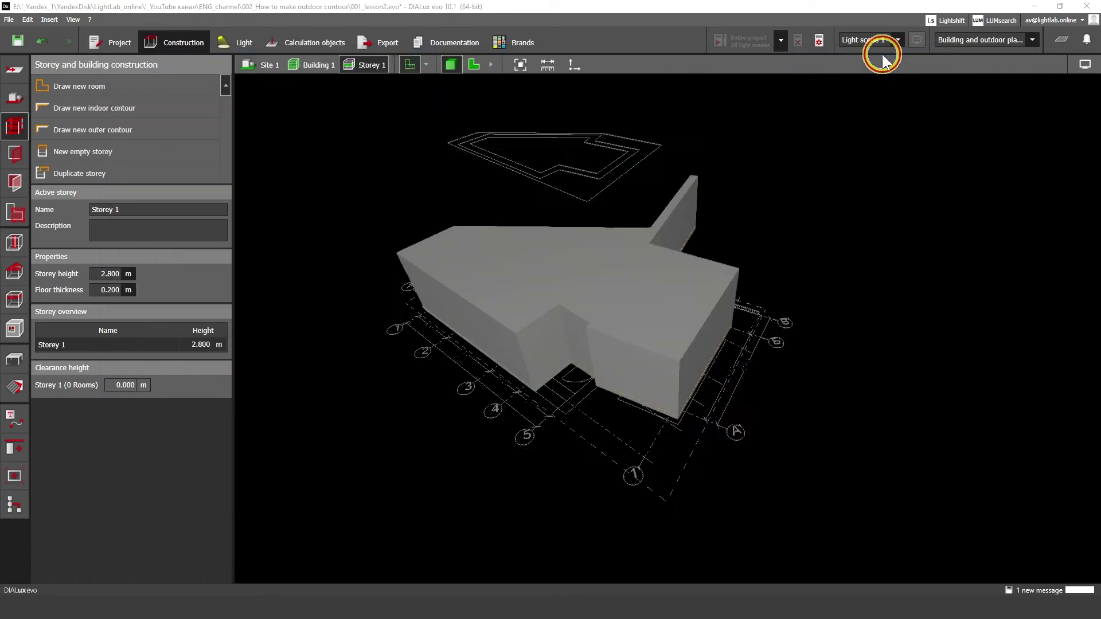
Examine the building volume from above in 3D and return to the storey's floor plan view
right_drag(658, 244, 595, 278)
middle_drag(552, 370, 628, 307)
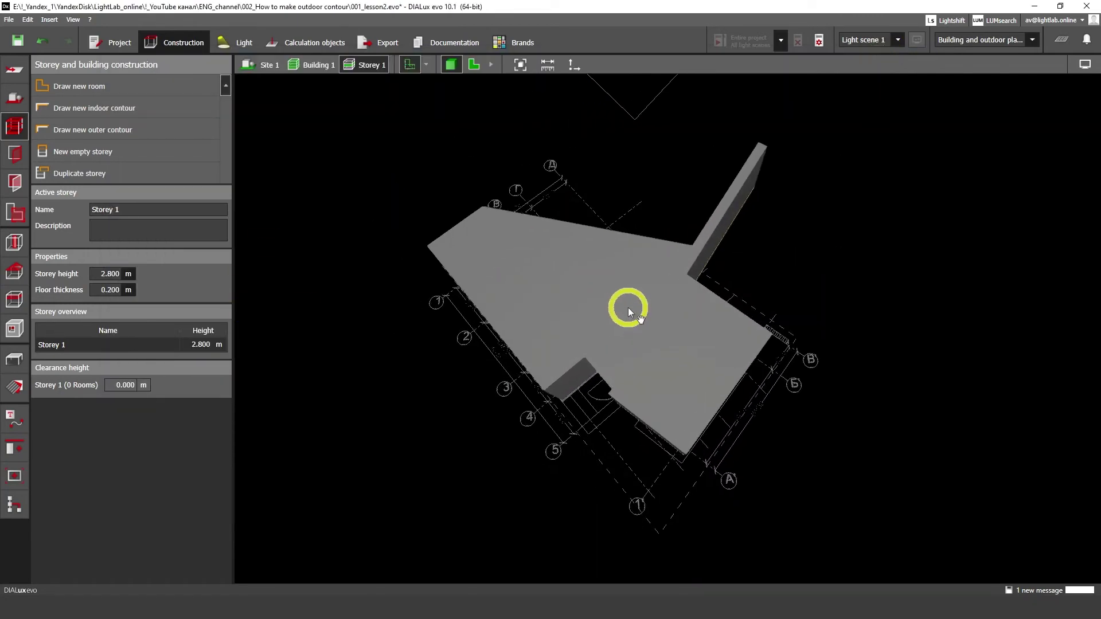
click(474, 65)
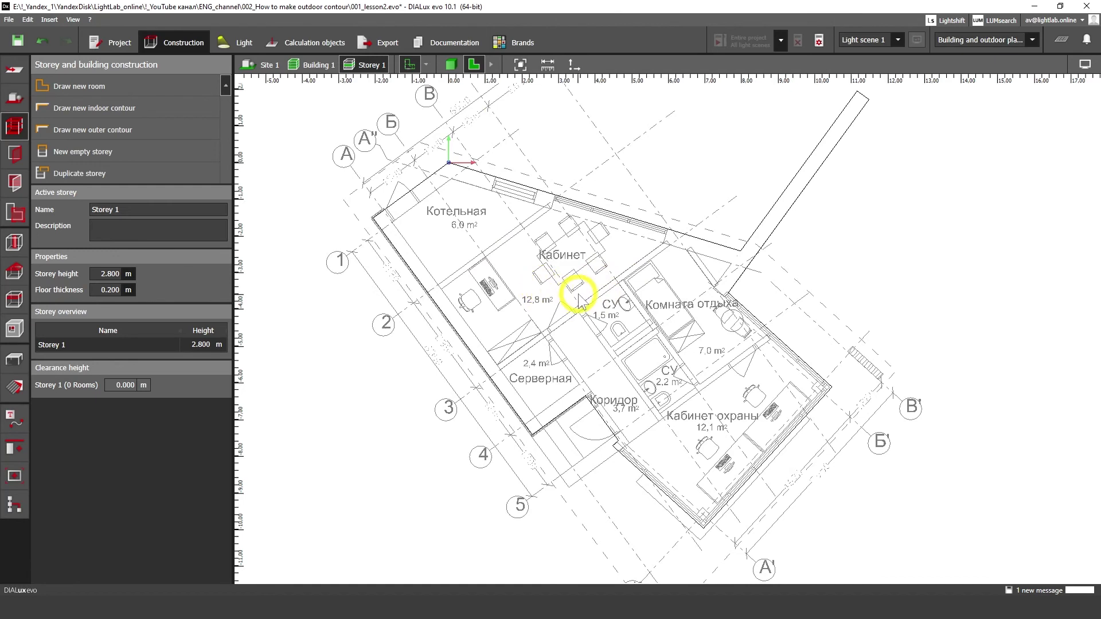
middle_drag(583, 295, 562, 305)
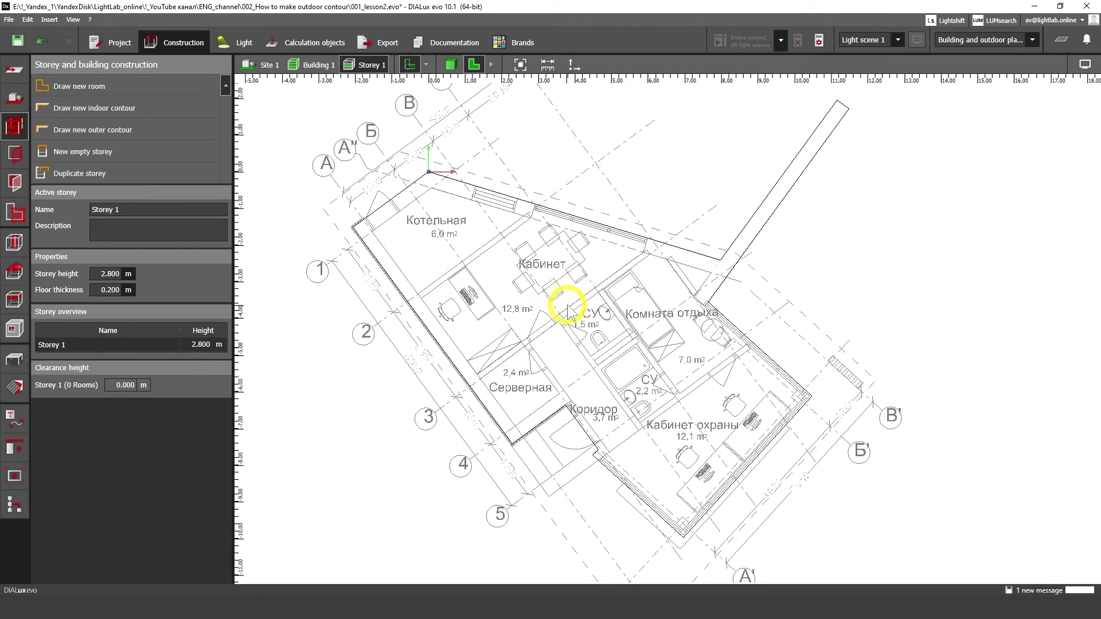
middle_drag(568, 310, 550, 332)
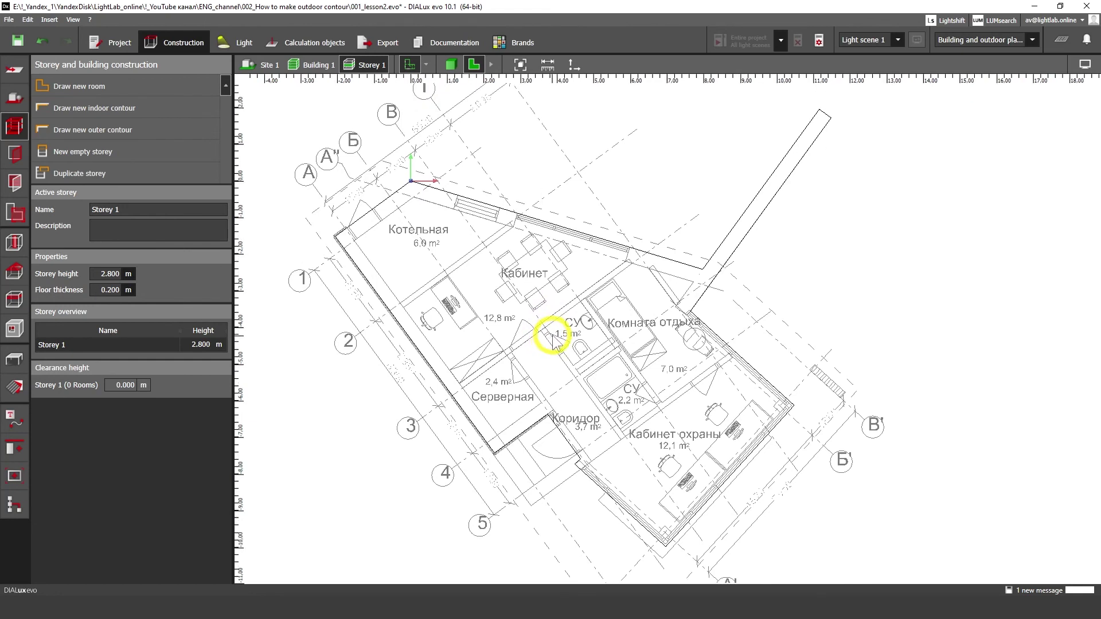